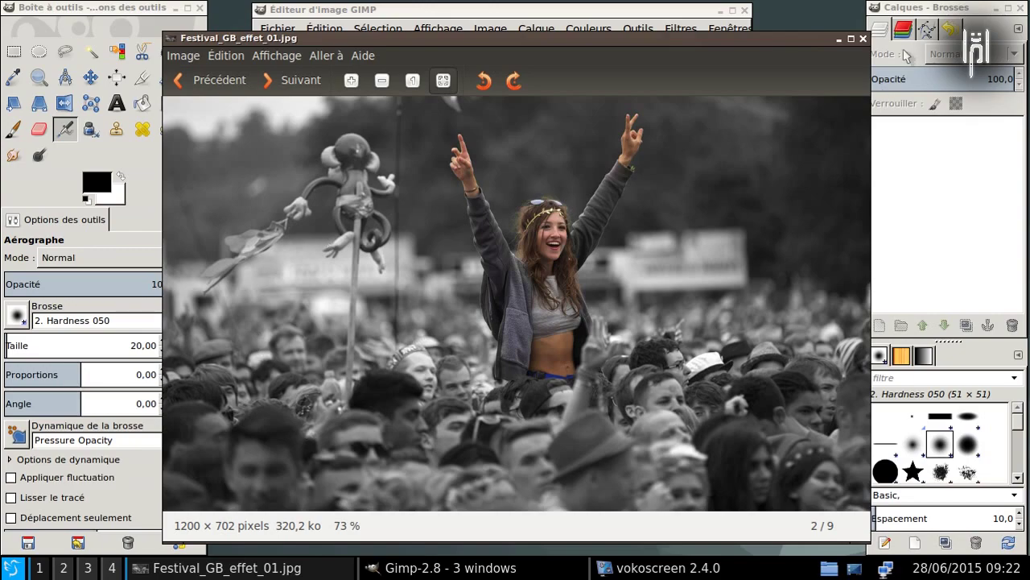
- Close the example image preview and open the recent file Festival_GB.jpg, placing its window between the docks
left_click(863, 39)
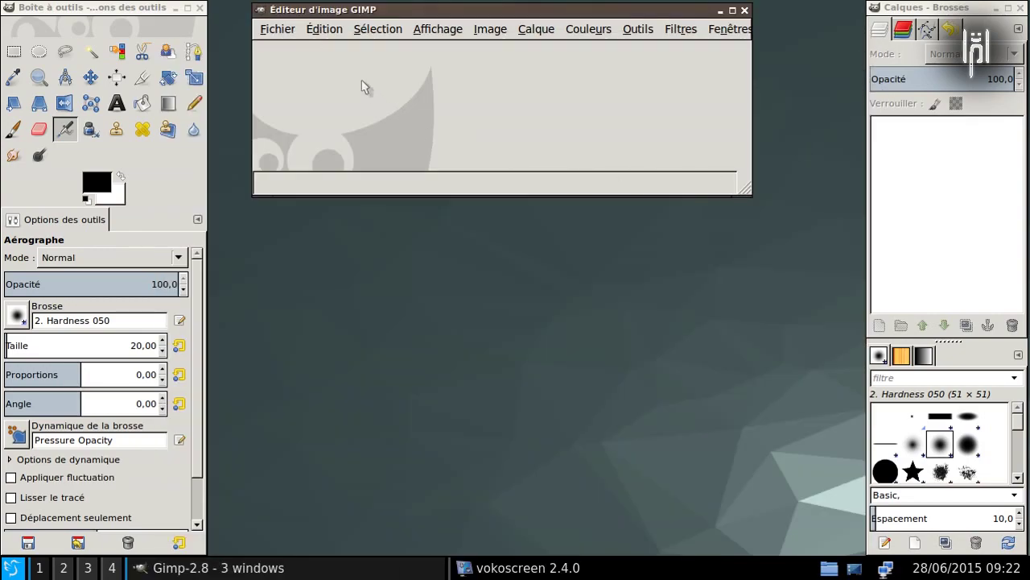
left_click(268, 32)
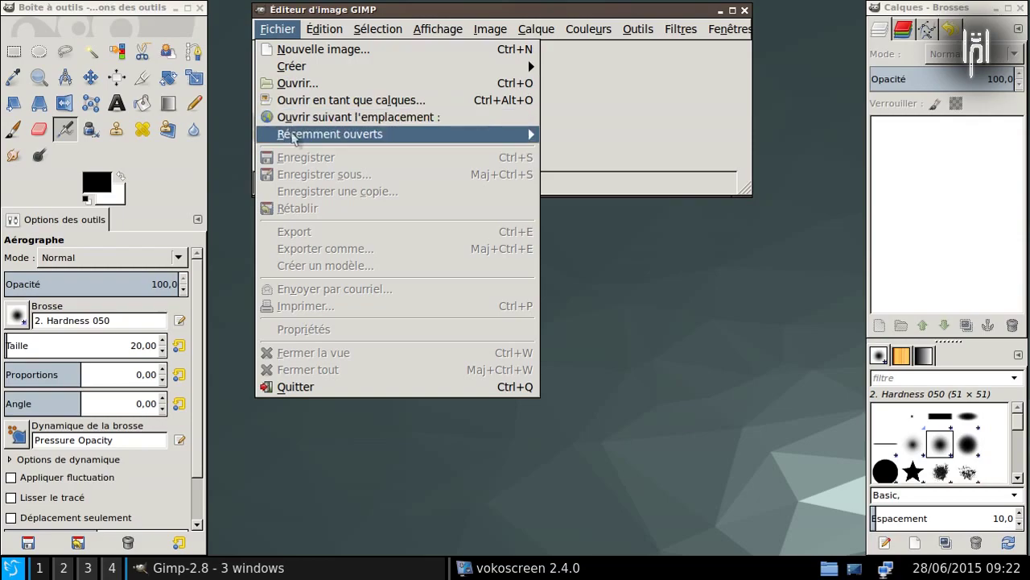
mouse_move(293, 137)
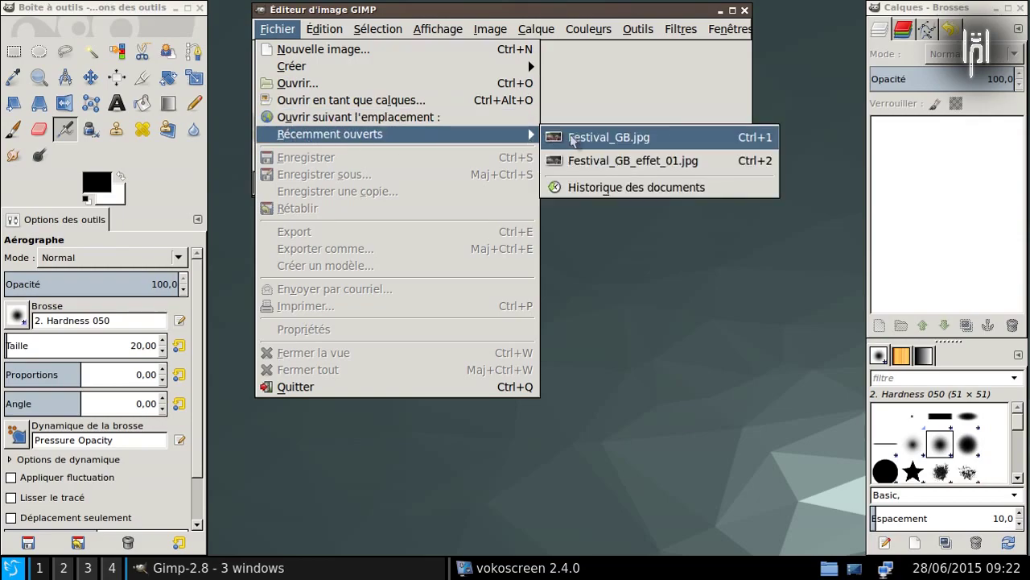
left_click(574, 138)
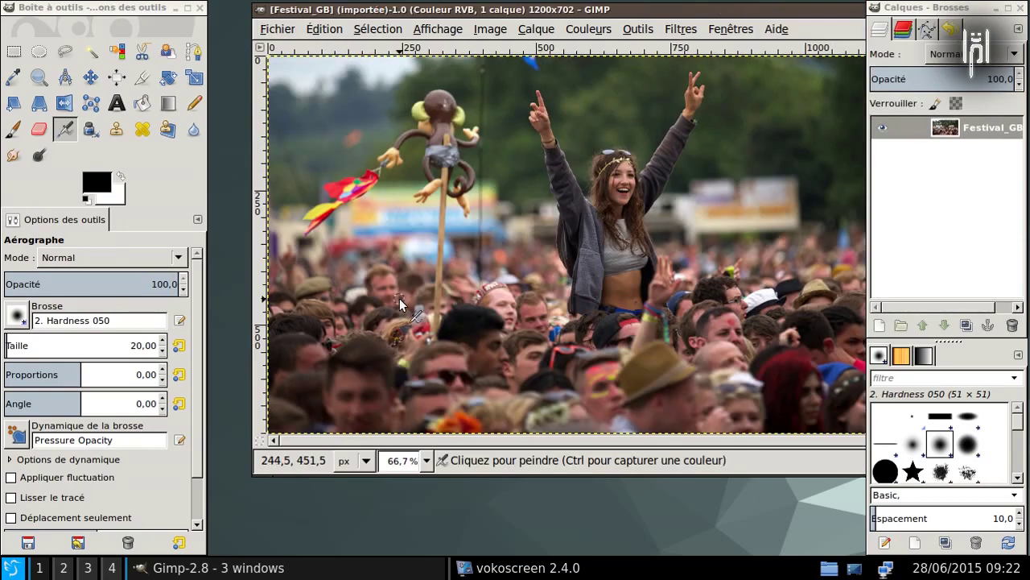
left_click_drag(619, 12, 574, 32)
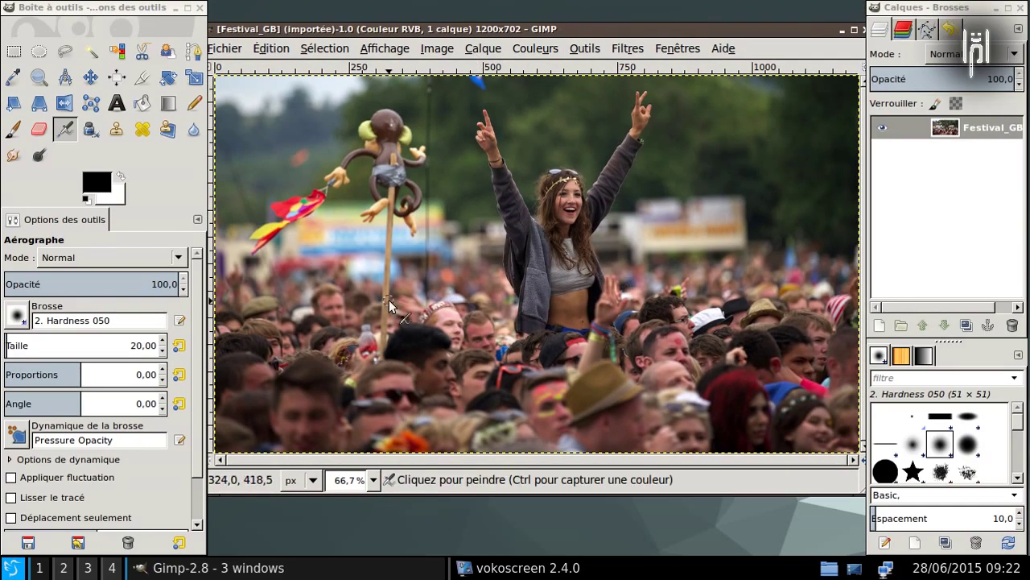
- Duplicate the Festival_GB layer and make the upper copy the active layer
right_click(980, 134)
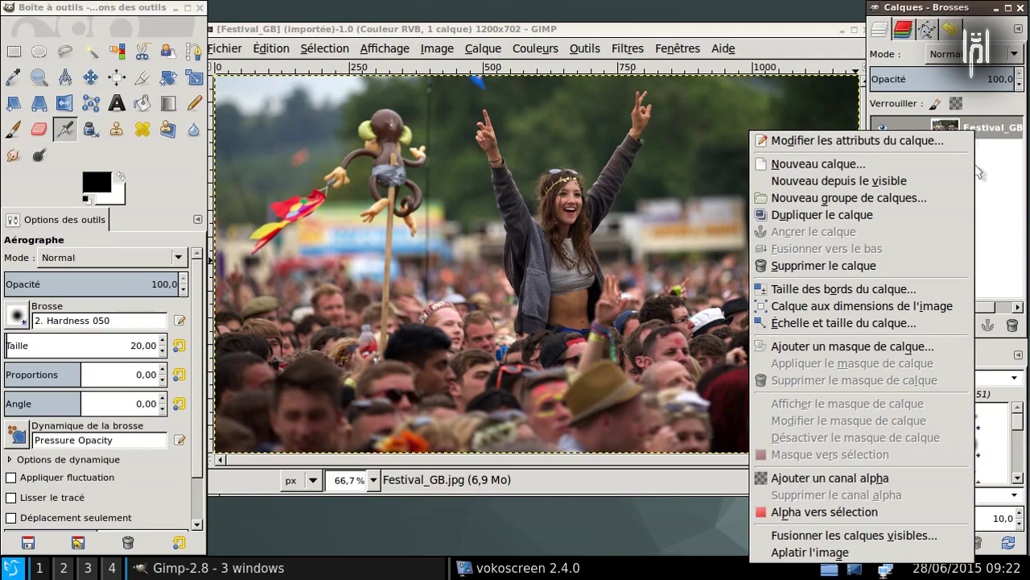
left_click(855, 217)
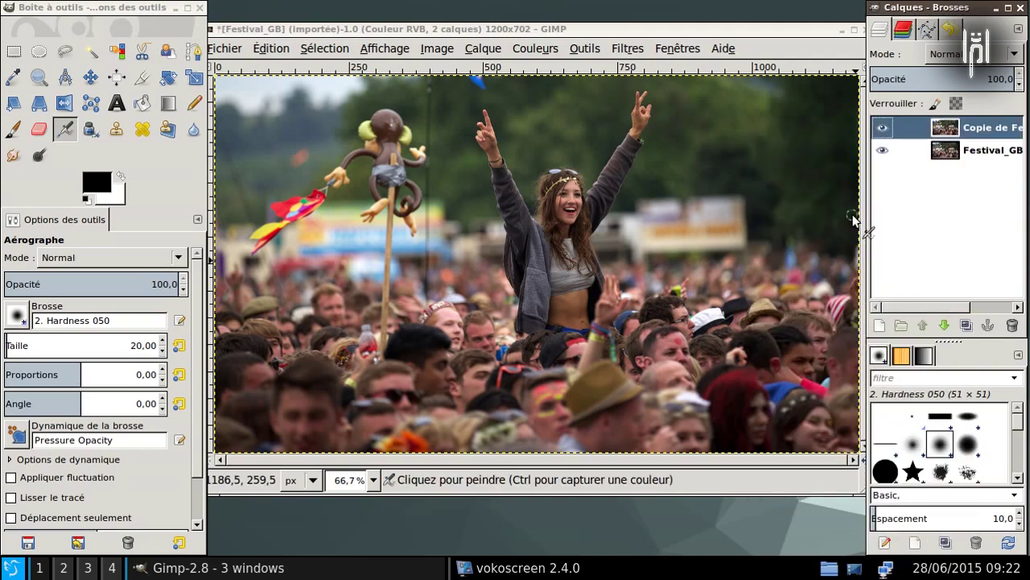
left_click(982, 155)
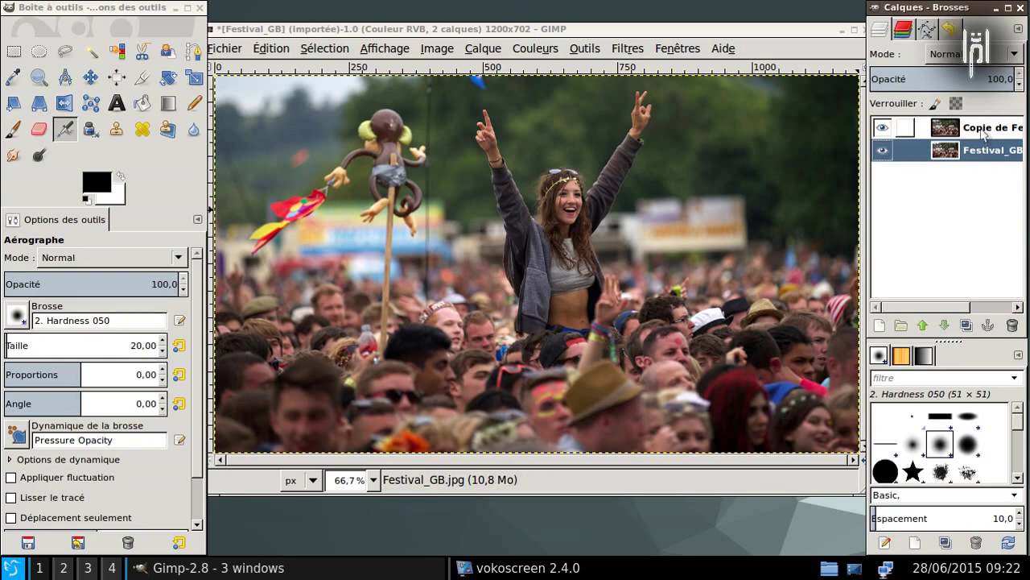
left_click(984, 134)
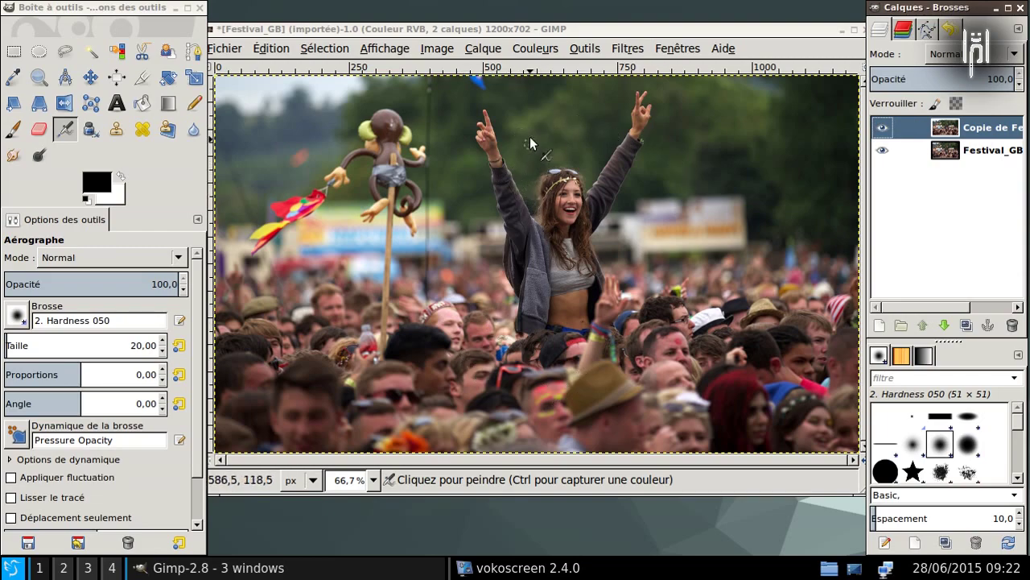
- Desaturate the duplicate layer based on Clarté, comparing the shade options and checking the result against the colour layer below
left_click(525, 50)
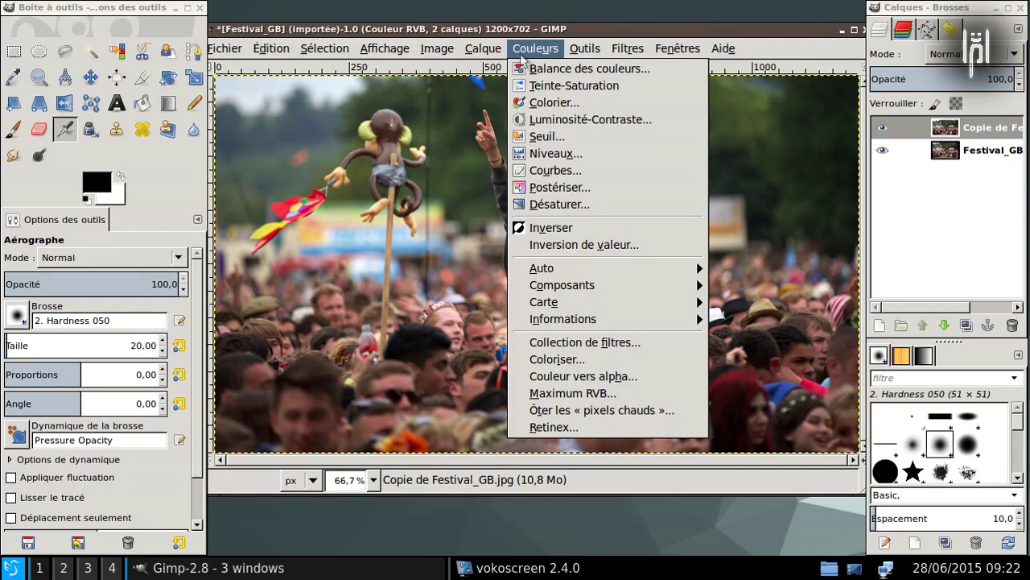
left_click(537, 203)
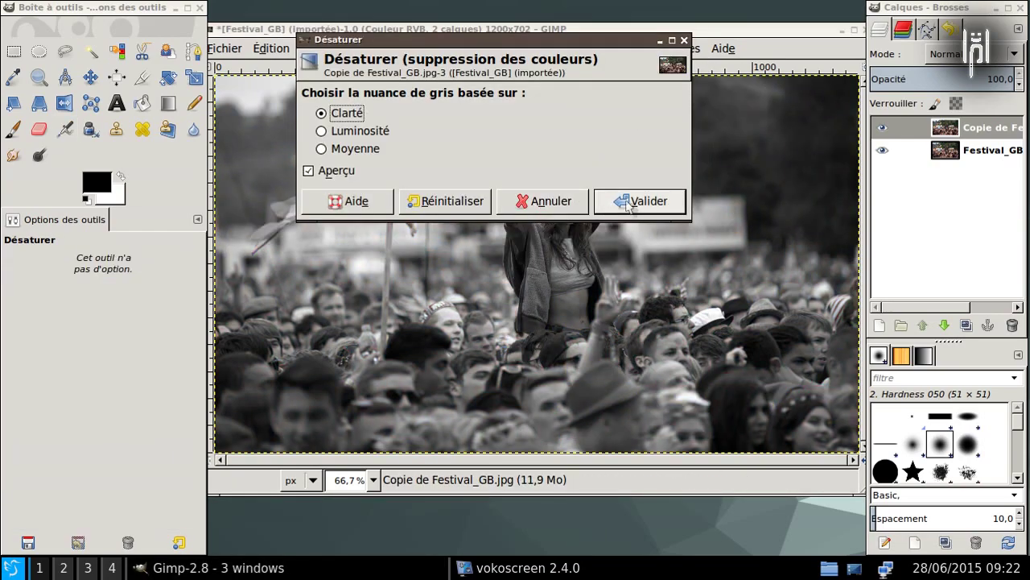
left_click(340, 132)
left_click(345, 149)
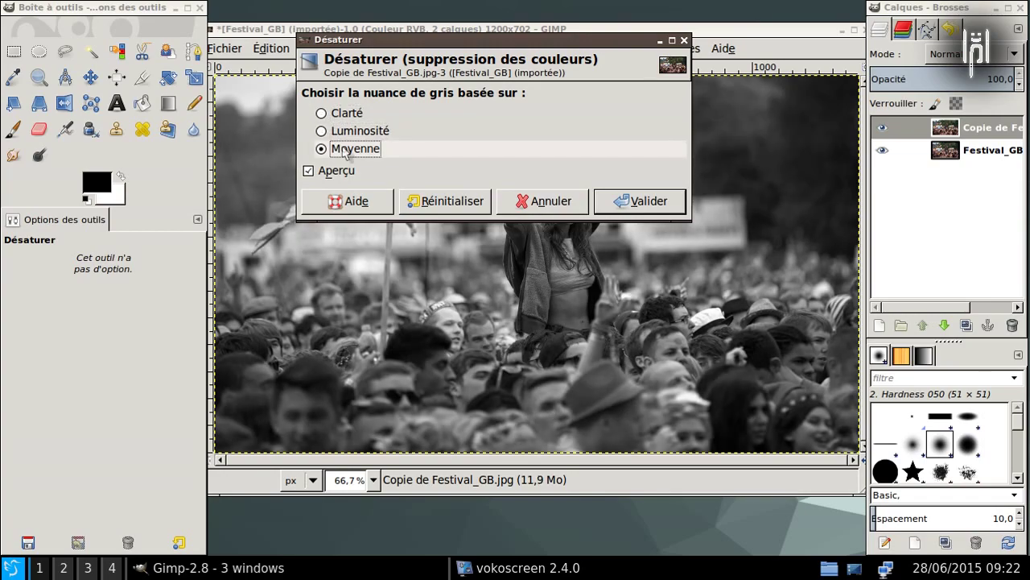
left_click(336, 113)
left_click_drag(401, 42, 366, 291)
left_click(307, 374)
left_click(306, 392)
left_click(296, 358)
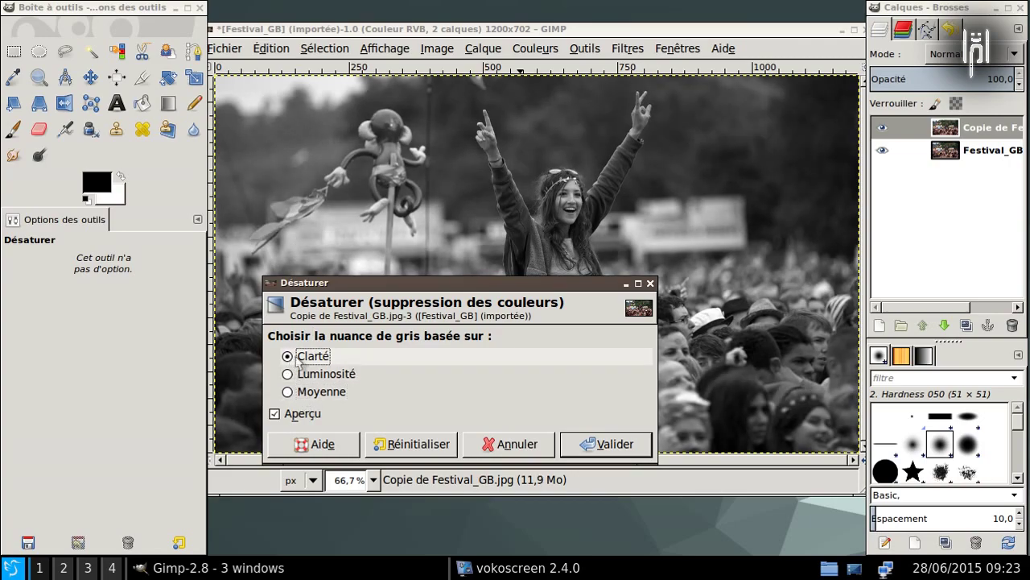
left_click(609, 444)
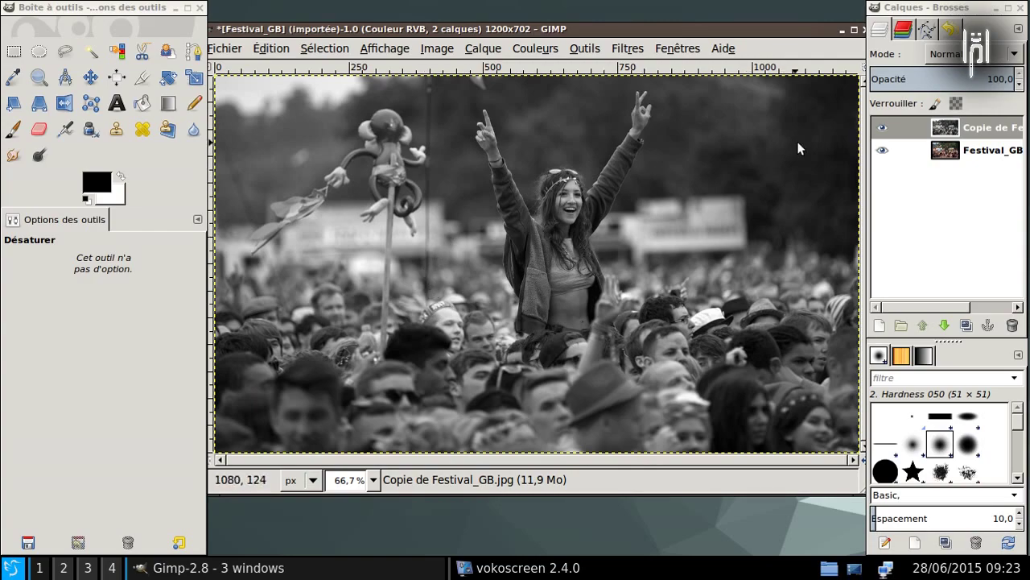
left_click(883, 130)
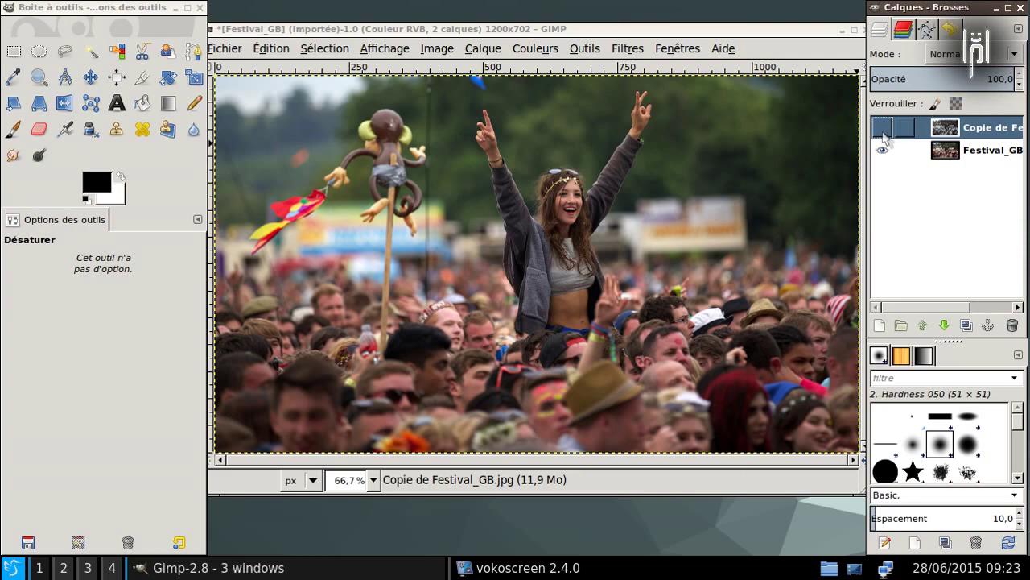
left_click(883, 130)
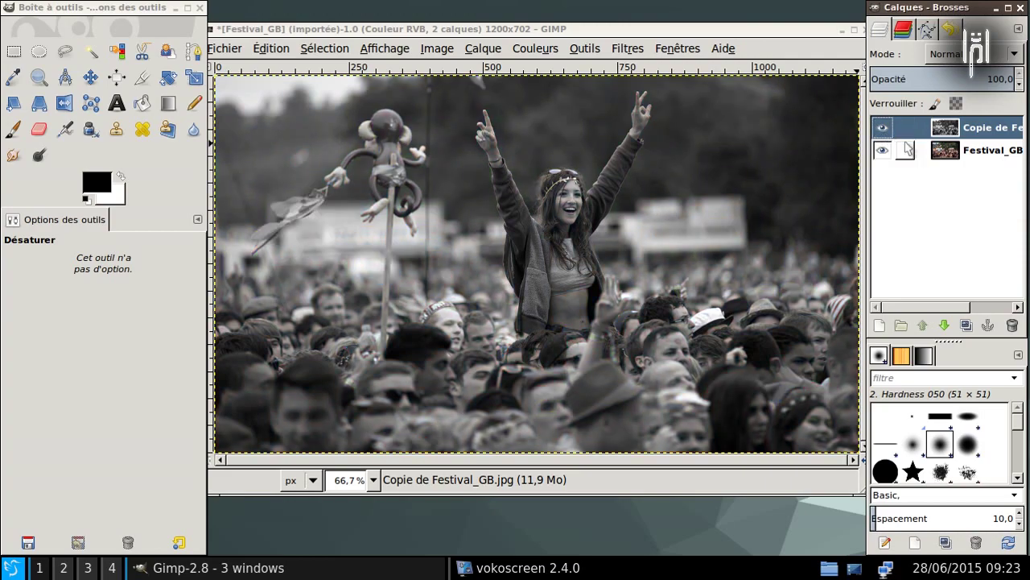
- Add a layer mask to the desaturated copy, initialised to Blanc (opacité complète)
right_click(989, 132)
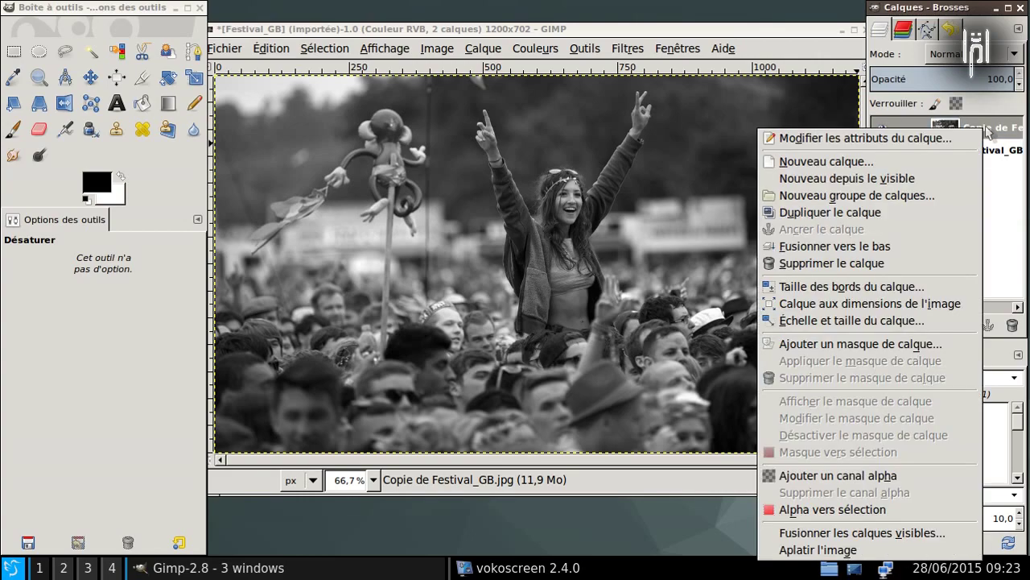
left_click(925, 344)
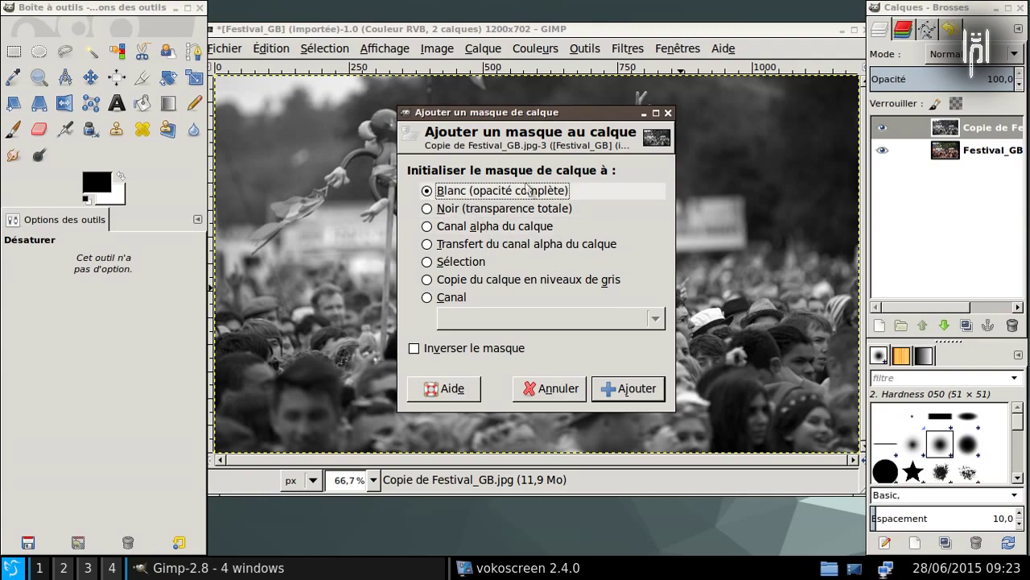
left_click(628, 389)
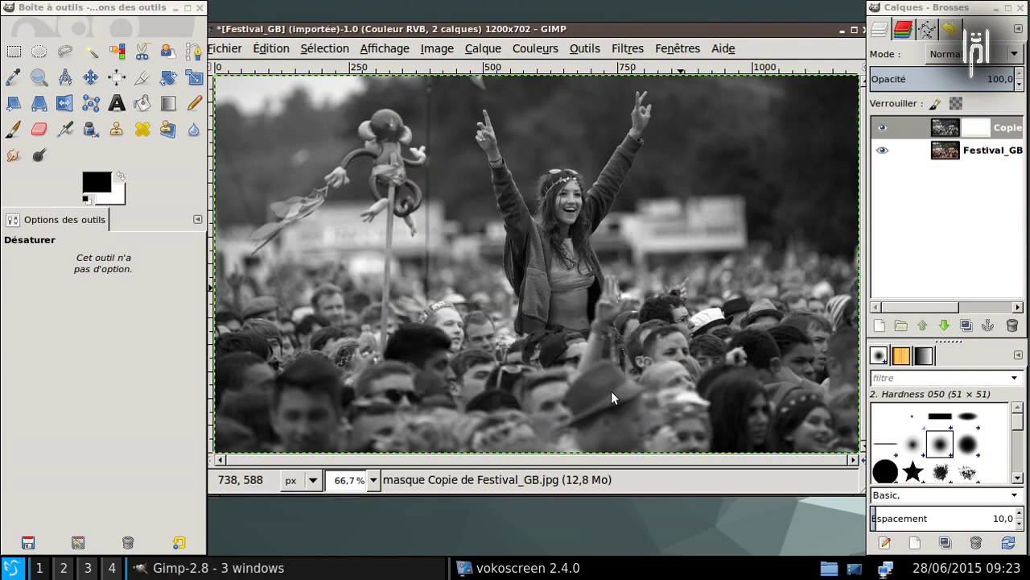
- With the Paintbrush at size 15,27 and black, paint the mask over the palm and wrist of the woman's raised hand nearest the monkey figure
left_click(13, 130)
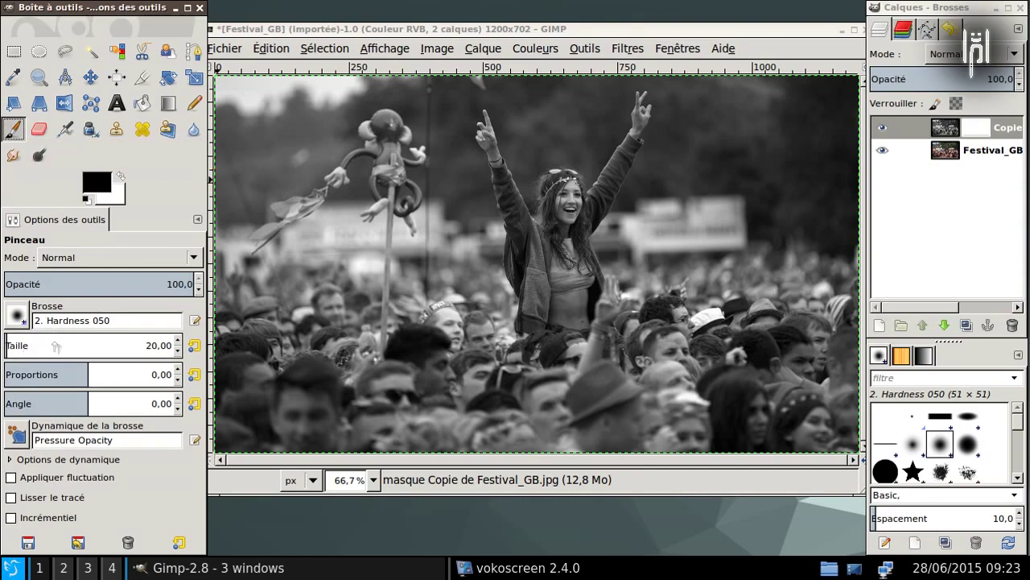
mouse_move(6, 345)
left_mouse_down()
mouse_move(70, 345)
mouse_move(6, 344)
left_mouse_up()
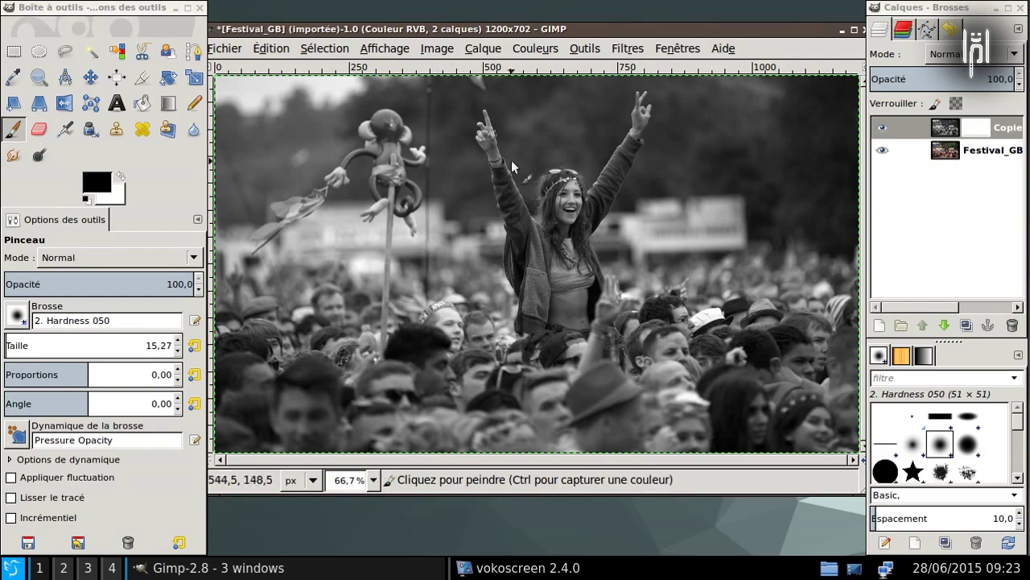
scroll(568, 254, "up", 1)
scroll(555, 223, "up", 1)
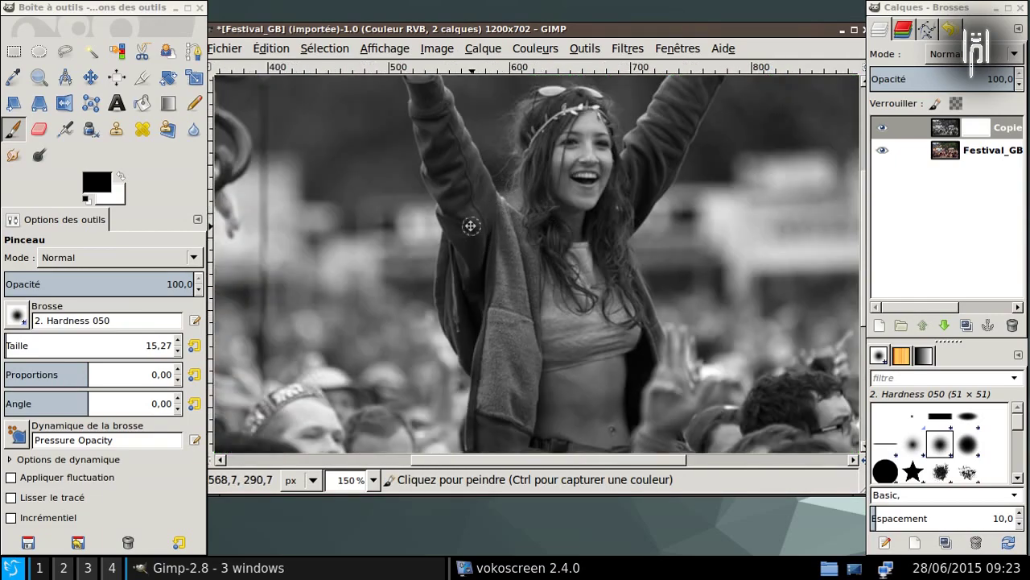
key("space")
key("space")
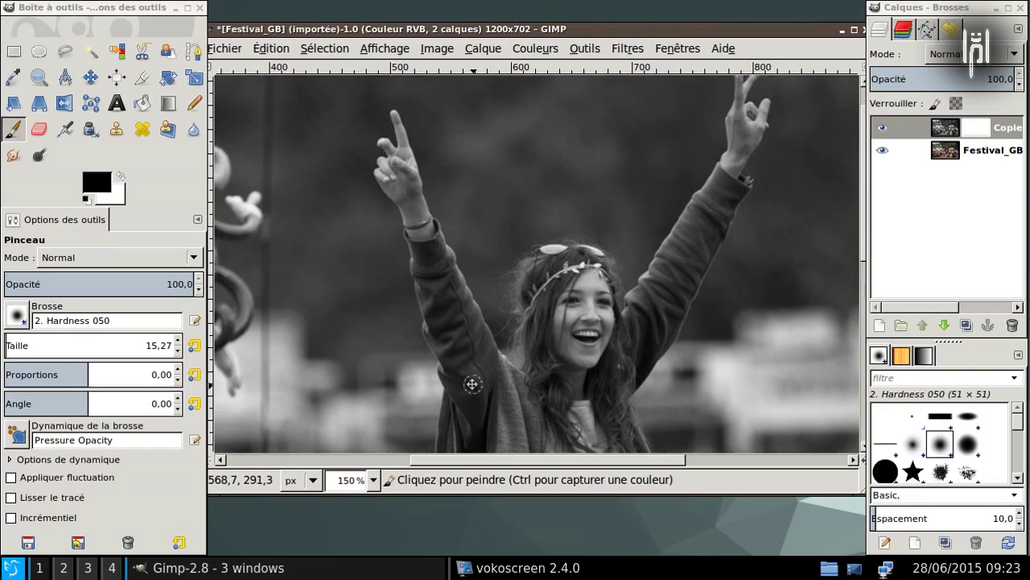
key("space")
key("space")
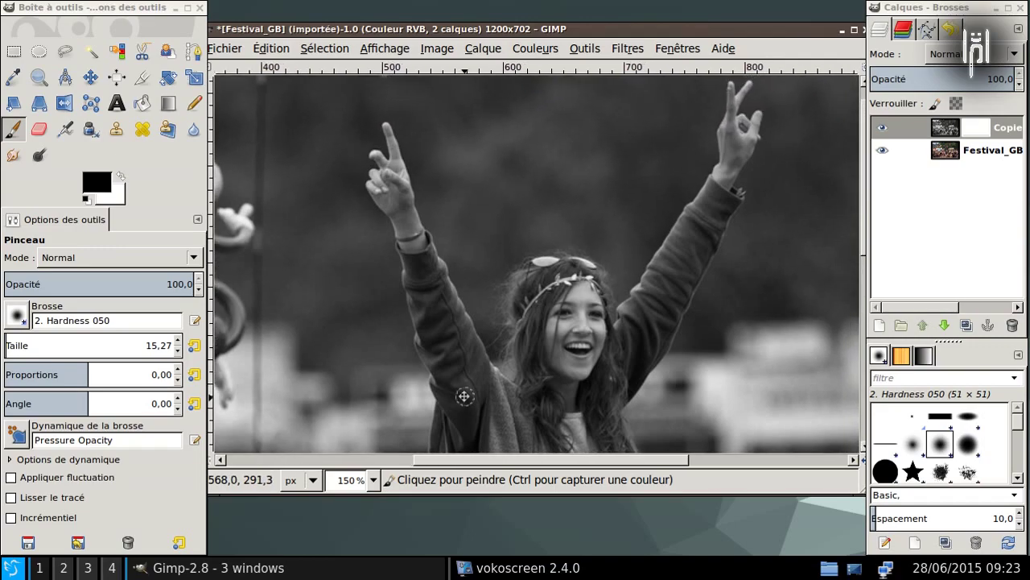
mouse_move(389, 192)
left_mouse_down()
mouse_move(423, 246)
mouse_move(388, 177)
left_mouse_up()
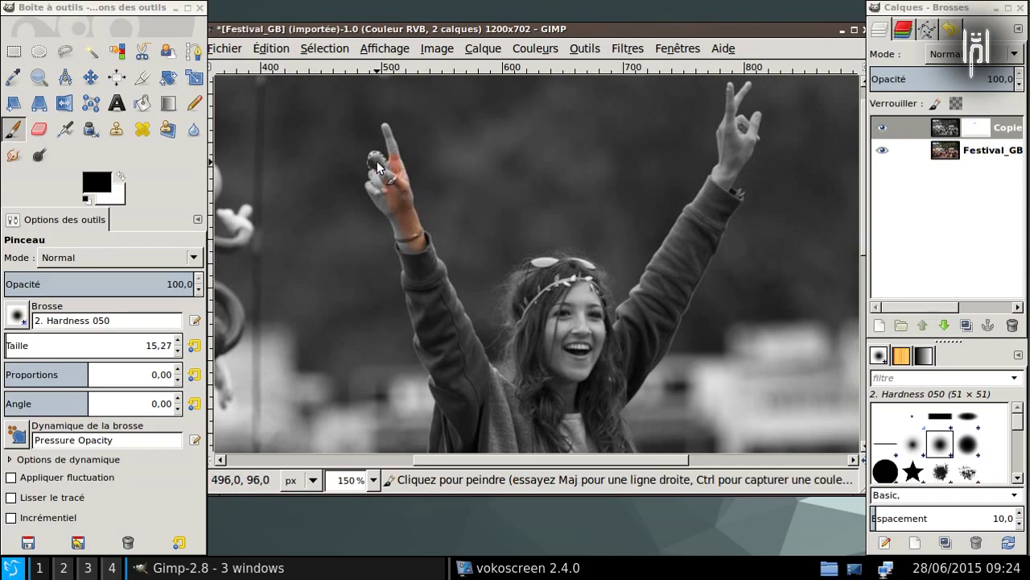
scroll(380, 168, "up", 3)
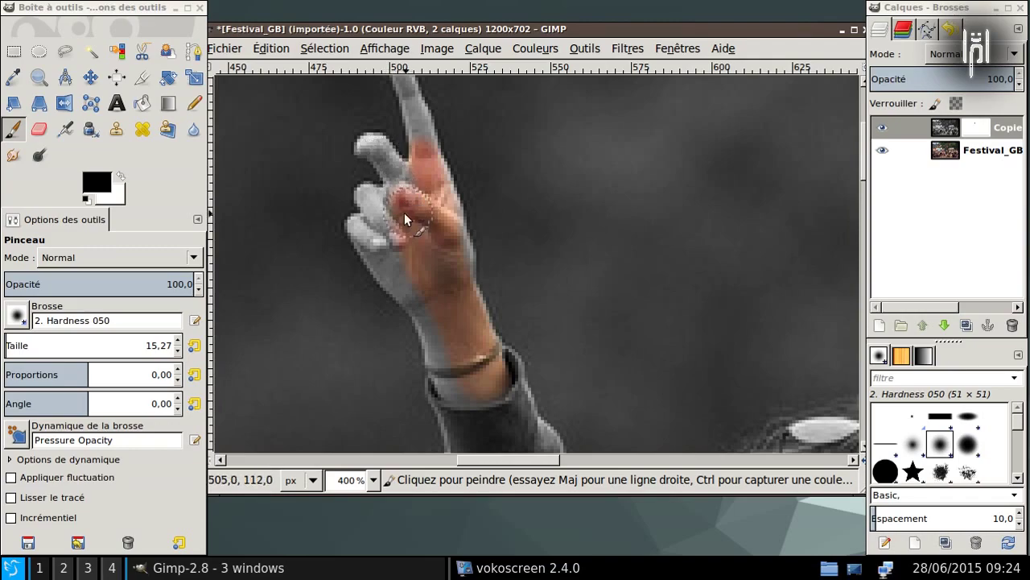
mouse_move(374, 199)
left_mouse_down()
mouse_move(371, 235)
mouse_move(364, 223)
mouse_move(412, 293)
mouse_move(375, 242)
mouse_move(410, 283)
mouse_move(459, 396)
left_mouse_up()
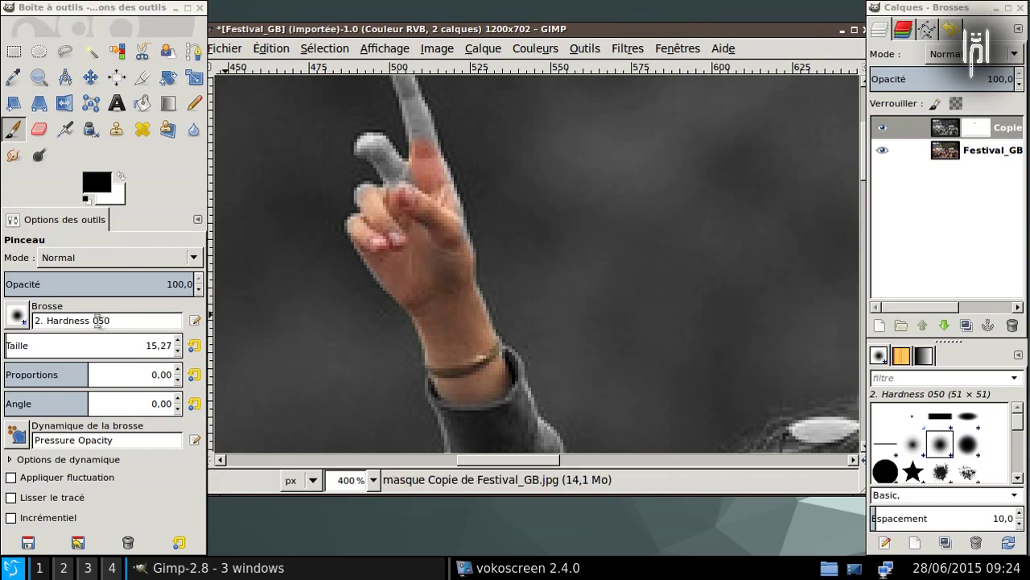
- Reduce the brush size to 8,27 and paint the mask over that hand's fingers and edges, undoing the stray stroke
left_click(178, 351)
scroll(178, 355, "down", 6)
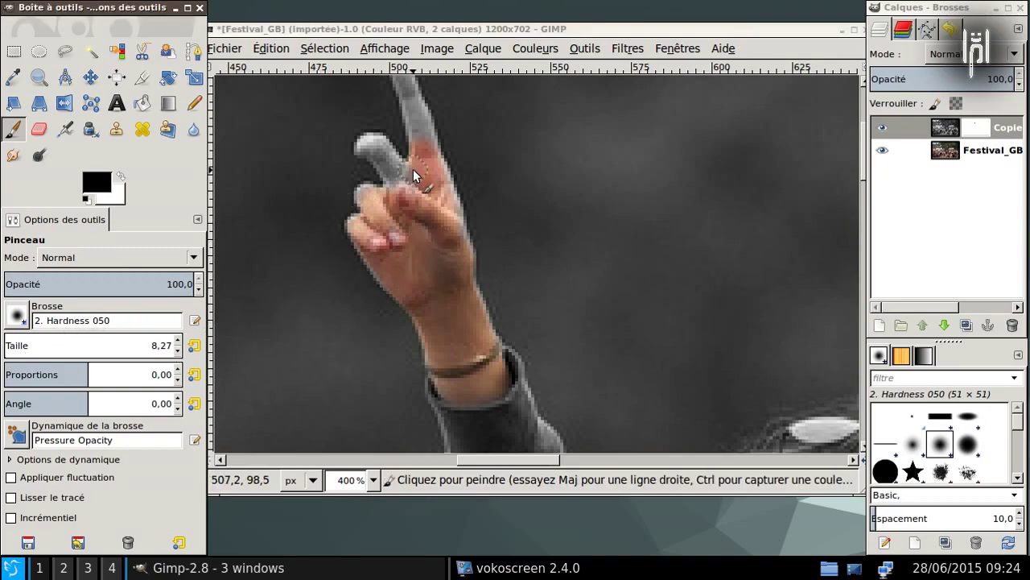
mouse_move(381, 155)
left_mouse_down()
mouse_move(364, 150)
mouse_move(379, 148)
left_mouse_up()
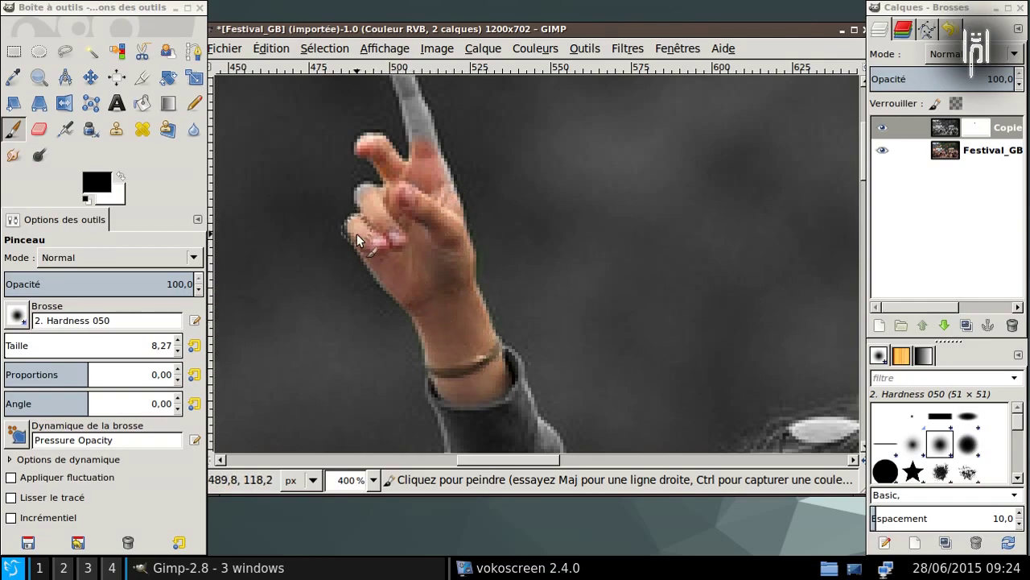
scroll(408, 240, "up", 2)
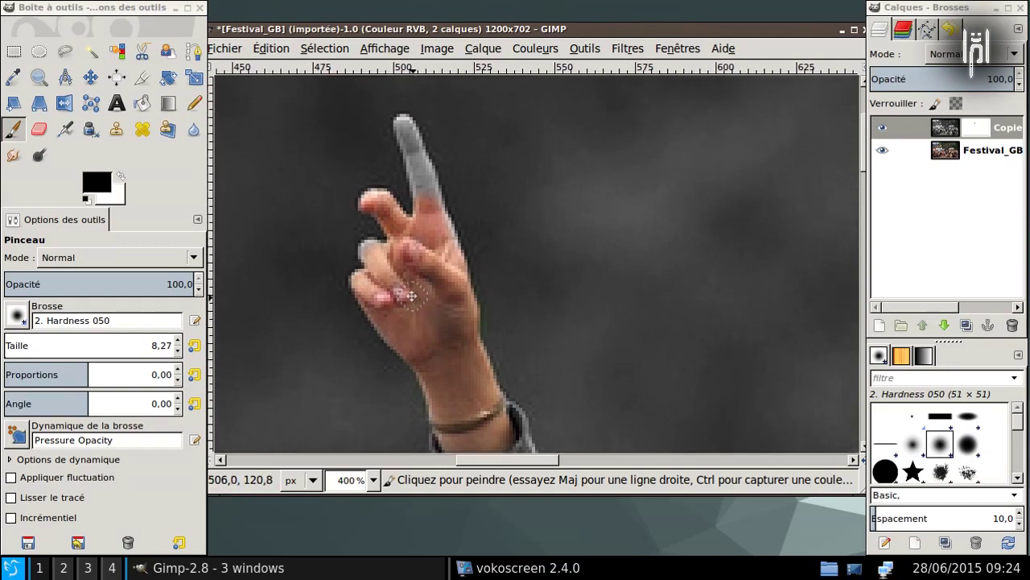
mouse_move(402, 124)
left_mouse_down()
mouse_move(426, 200)
mouse_move(406, 122)
left_mouse_up()
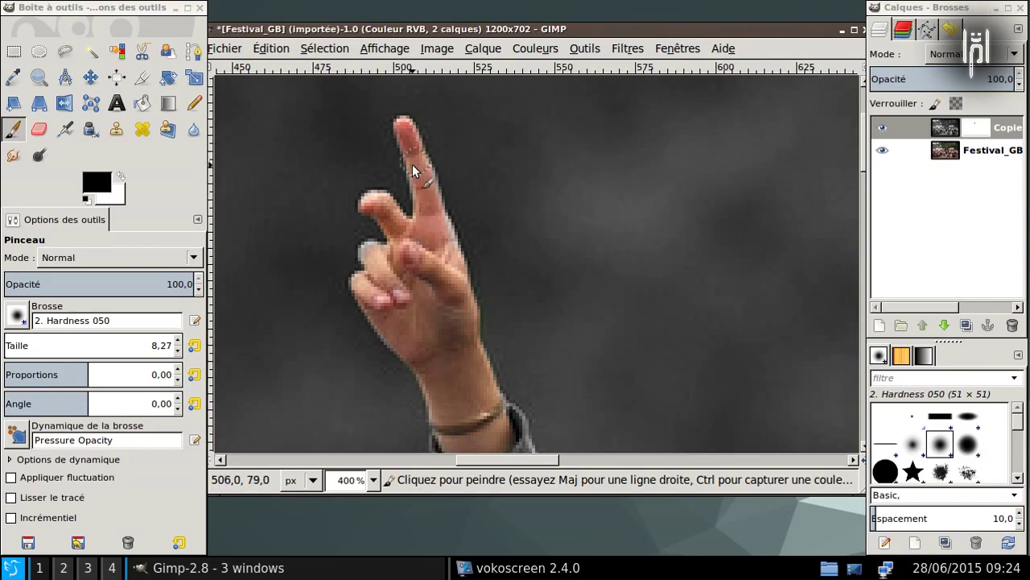
left_click_drag(457, 246, 448, 228)
key("ctrl+z")
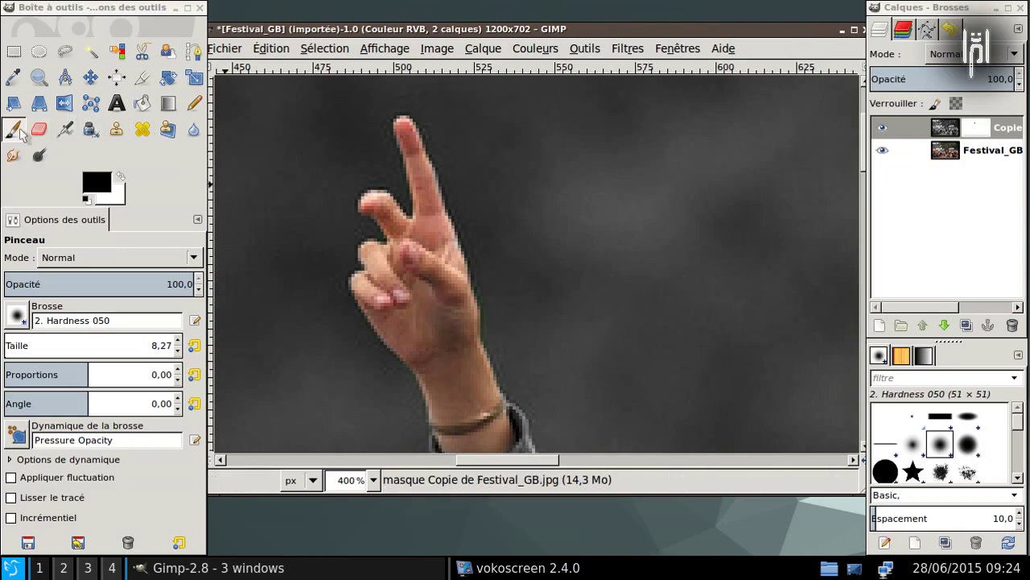
- Paint the mask over the two raised fingers and outer side of the woman's other hand, using the 8,27 brush
left_click_drag(452, 344, 370, 202)
mouse_move(728, 400)
left_mouse_down()
mouse_move(465, 334)
mouse_move(458, 260)
mouse_move(501, 293)
mouse_move(445, 389)
left_mouse_up()
scroll(445, 389, "up", 3)
scroll(445, 389, "right", 1)
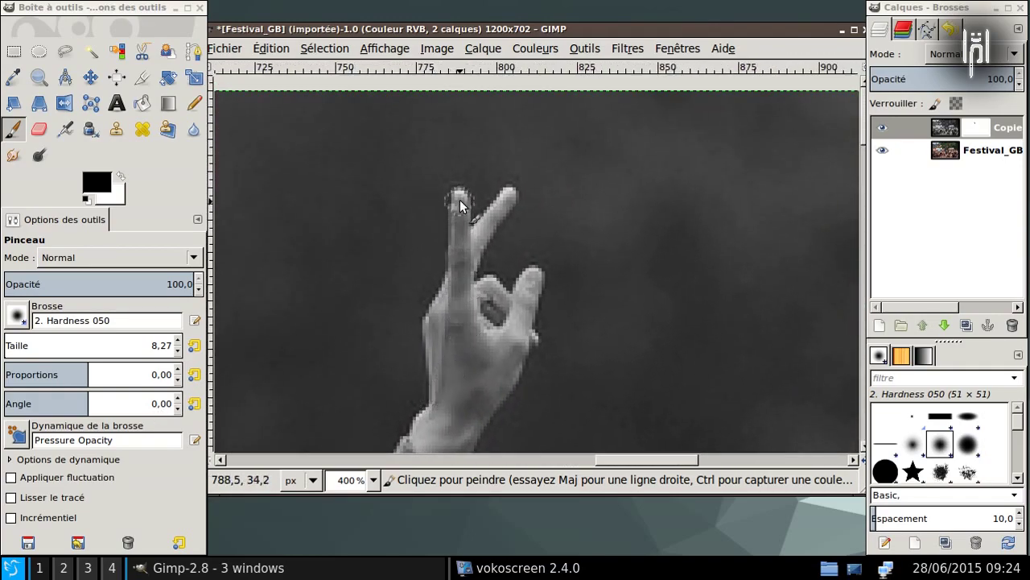
mouse_move(460, 229)
left_mouse_down()
mouse_move(464, 390)
mouse_move(462, 198)
mouse_move(466, 312)
mouse_move(472, 248)
mouse_move(507, 200)
left_mouse_up()
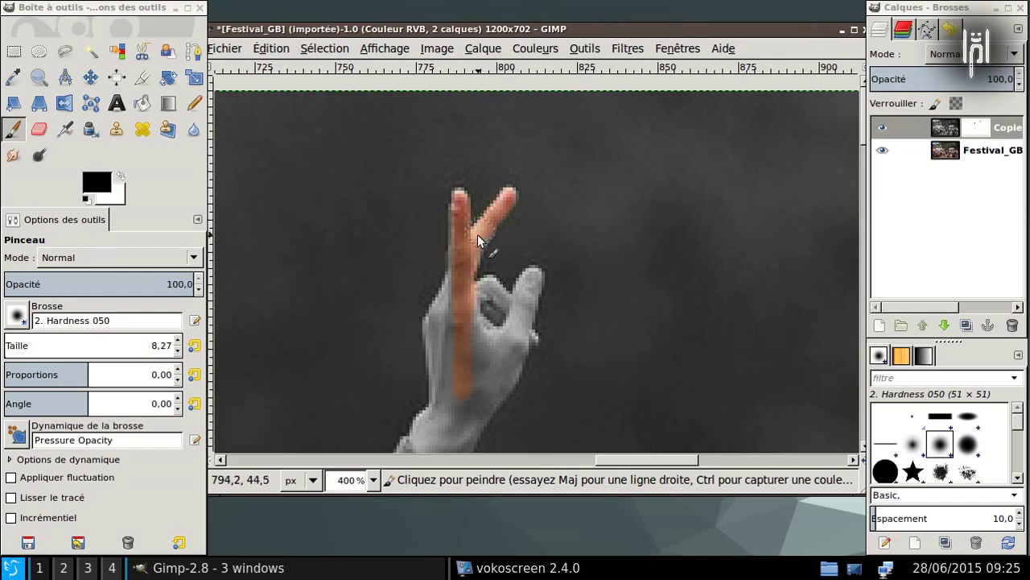
mouse_move(474, 251)
left_mouse_down()
mouse_move(432, 323)
mouse_move(440, 364)
left_mouse_up()
mouse_move(463, 307)
left_mouse_down()
mouse_move(444, 338)
mouse_move(452, 283)
left_mouse_up()
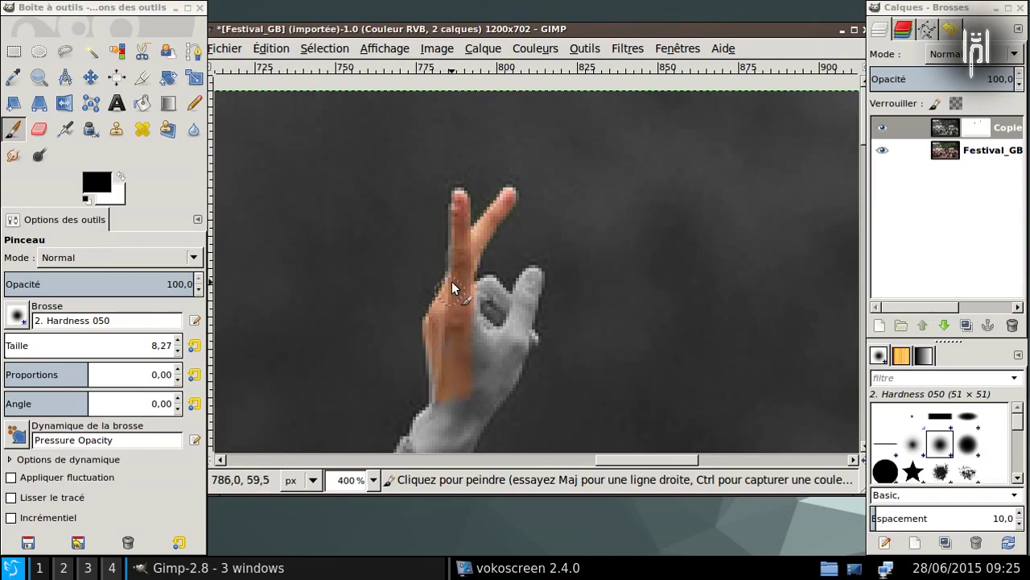
left_click_drag(452, 236, 453, 191)
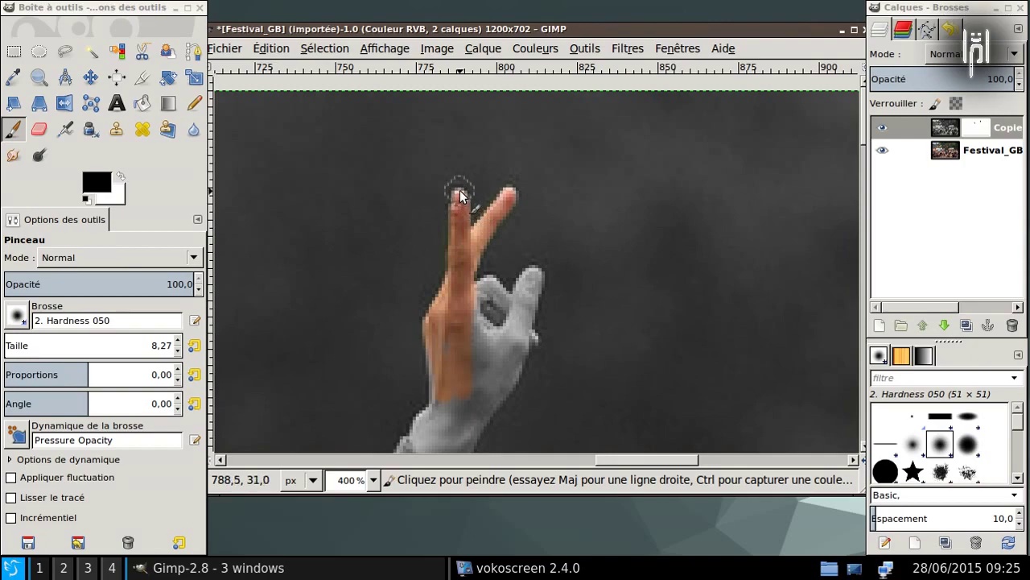
- Paint the mask over that hand's fingertips, curled fingers, thumb, palm and wrist, down to the jacket cuff
left_click(512, 193)
mouse_move(484, 284)
left_mouse_down()
mouse_move(478, 295)
mouse_move(483, 283)
mouse_move(497, 292)
mouse_move(495, 321)
left_mouse_up()
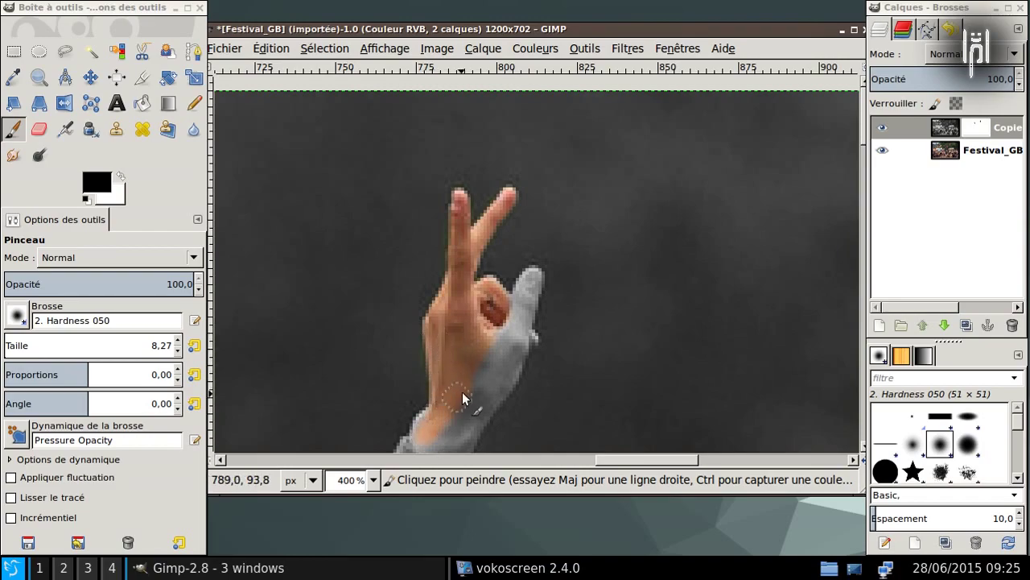
left_click(527, 277)
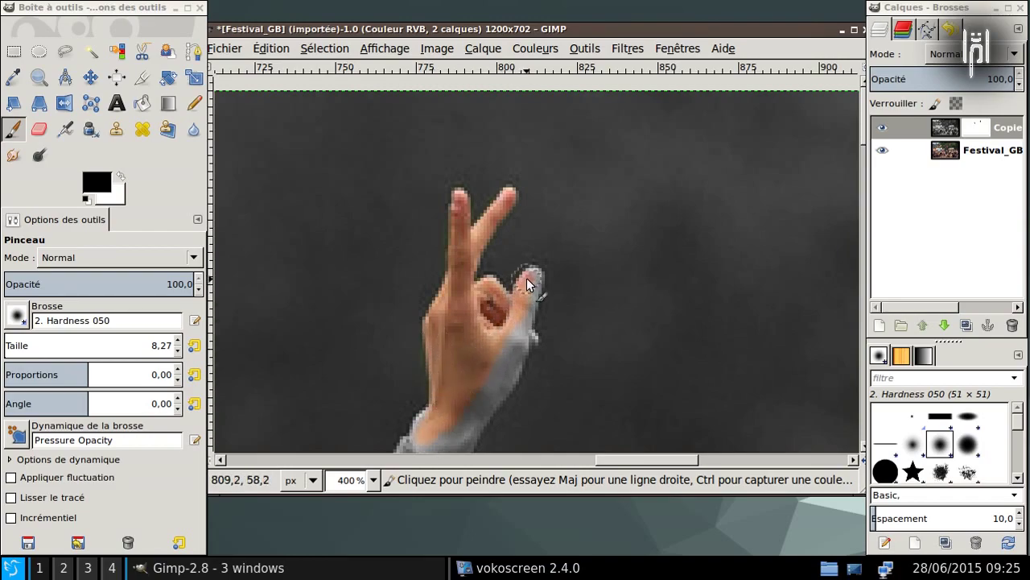
mouse_move(531, 279)
left_mouse_down()
mouse_move(520, 307)
mouse_move(539, 277)
mouse_move(520, 314)
mouse_move(535, 318)
left_mouse_up()
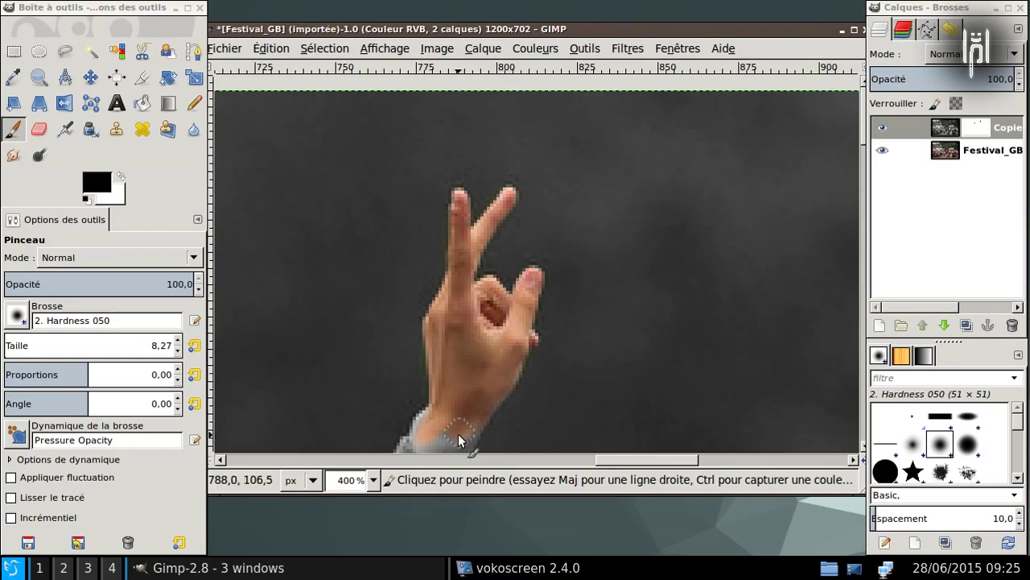
left_click_drag(453, 413, 494, 288)
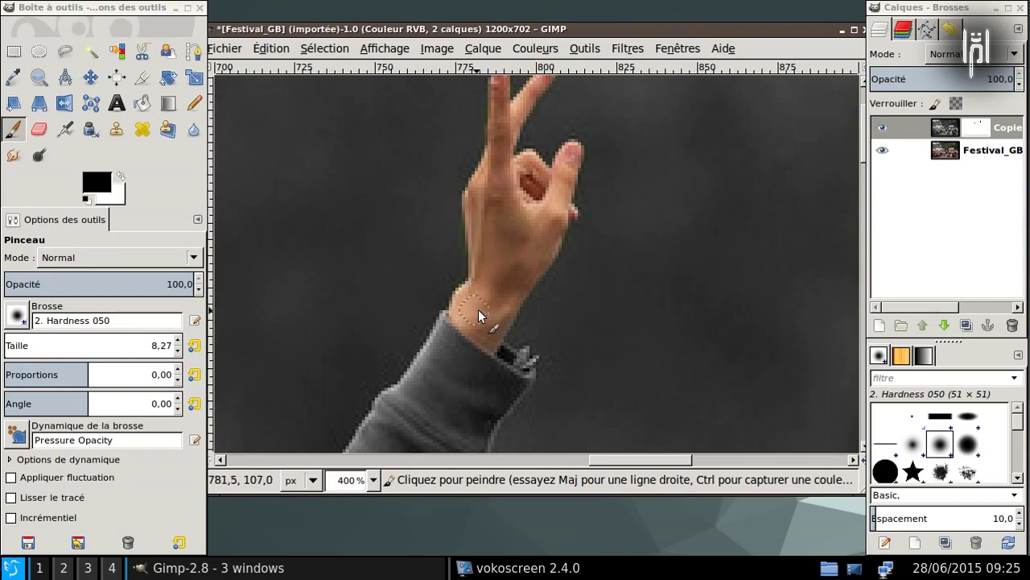
- Increase the brush size to 58,22 and paint the mask over the woman's face and long hair
scroll(483, 308, "down", 5)
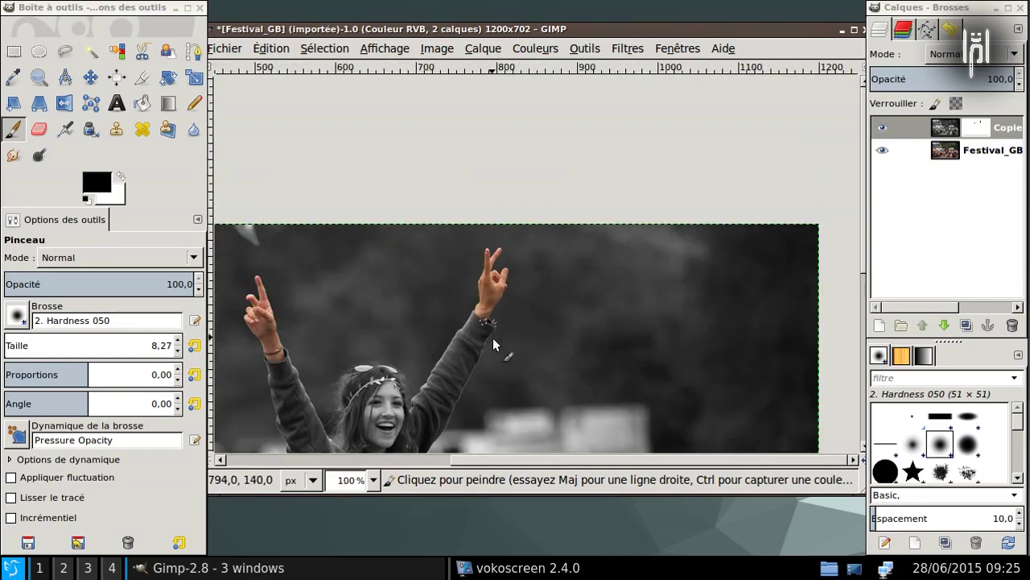
scroll(566, 194, "up", 5)
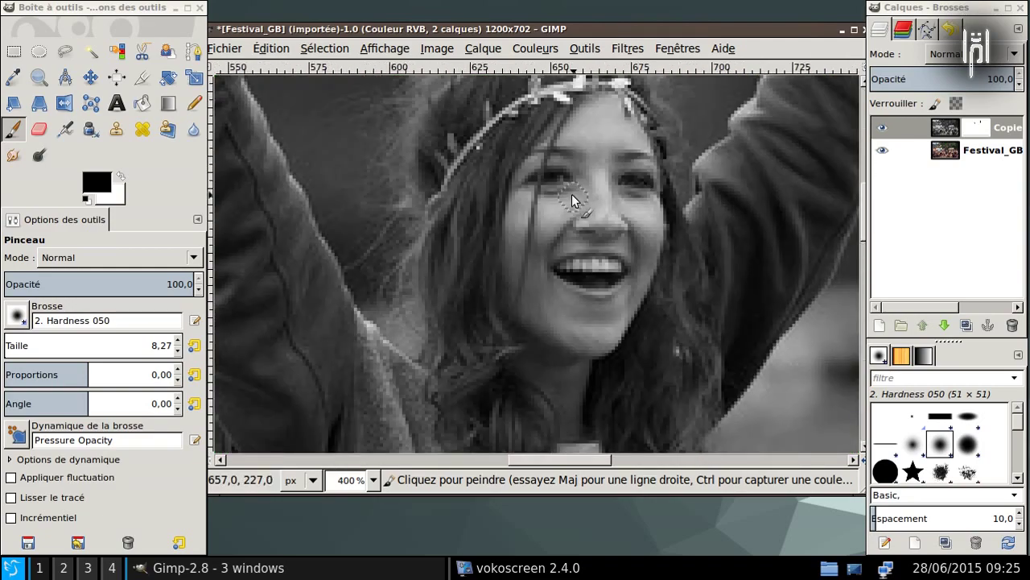
mouse_move(572, 194)
left_mouse_down()
mouse_move(560, 224)
mouse_move(551, 166)
left_mouse_up()
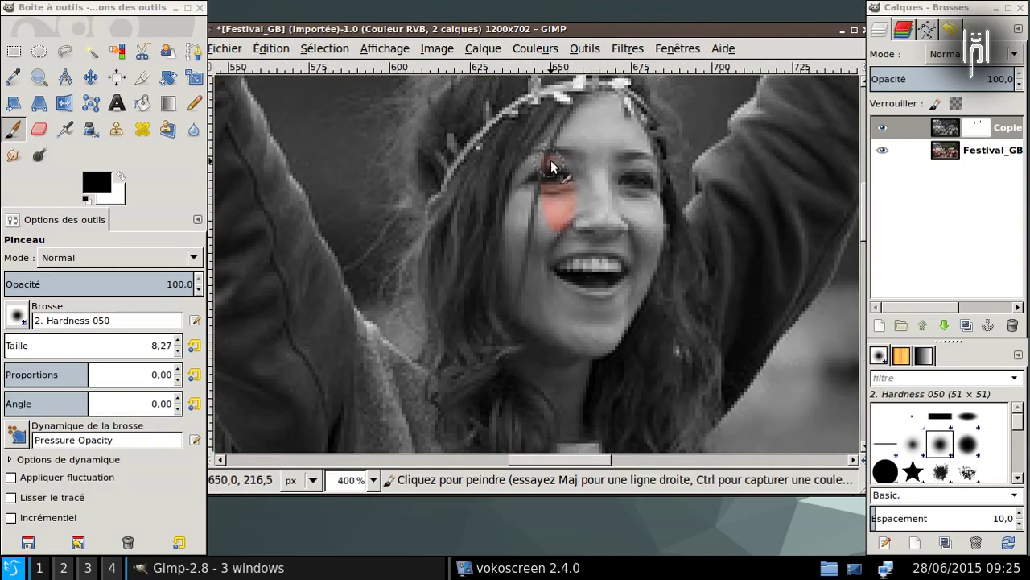
left_click_drag(36, 348, 101, 348)
mouse_move(579, 219)
left_mouse_down()
mouse_move(544, 220)
mouse_move(561, 214)
mouse_move(560, 266)
mouse_move(594, 265)
mouse_move(583, 322)
mouse_move(592, 355)
mouse_move(554, 363)
mouse_move(566, 155)
mouse_move(629, 322)
mouse_move(625, 383)
mouse_move(637, 399)
mouse_move(487, 275)
mouse_move(501, 373)
mouse_move(456, 206)
mouse_move(494, 269)
mouse_move(476, 297)
mouse_move(511, 231)
left_mouse_up()
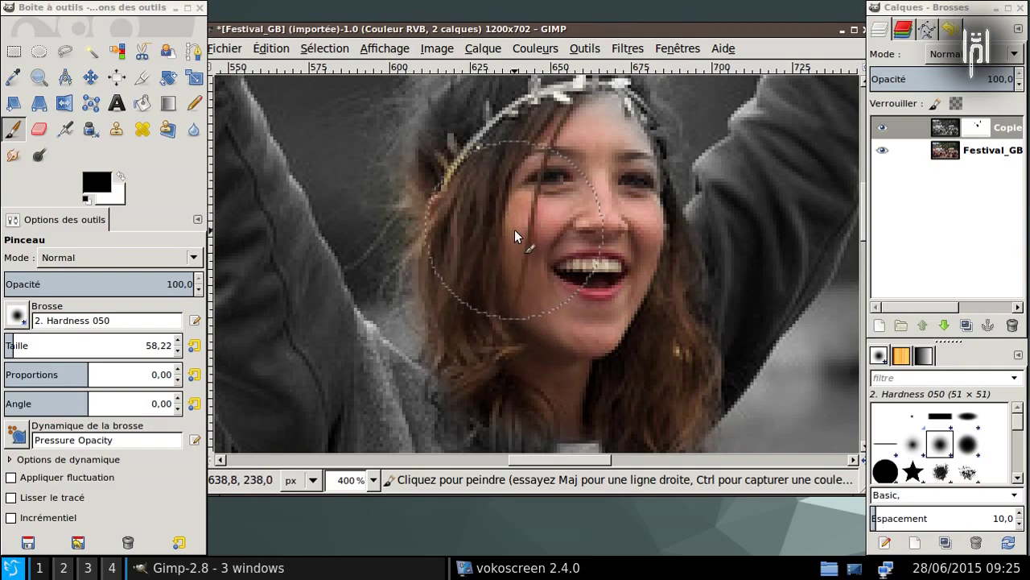
- Paint the mask over the woman's bare midriff, reducing the brush size to 20,03 for the blue waistband
scroll(507, 241, "up", 3)
scroll(487, 272, "right", 1)
mouse_move(471, 203)
left_mouse_down()
mouse_move(526, 176)
mouse_move(572, 216)
mouse_move(599, 219)
mouse_move(579, 167)
mouse_move(488, 159)
mouse_move(426, 201)
mouse_move(411, 268)
mouse_move(416, 350)
mouse_move(451, 366)
mouse_move(512, 282)
mouse_move(493, 288)
mouse_move(523, 290)
mouse_move(539, 365)
mouse_move(527, 451)
mouse_move(520, 306)
mouse_move(472, 260)
mouse_move(517, 386)
mouse_move(523, 261)
mouse_move(466, 145)
mouse_move(524, 188)
mouse_move(559, 269)
mouse_move(569, 346)
mouse_move(428, 320)
mouse_move(398, 168)
mouse_move(363, 169)
mouse_move(555, 249)
mouse_move(592, 353)
mouse_move(459, 341)
mouse_move(475, 322)
mouse_move(486, 366)
mouse_move(463, 55)
mouse_move(431, 211)
mouse_move(409, 225)
mouse_move(377, 193)
mouse_move(532, 127)
mouse_move(528, 305)
mouse_move(473, 306)
mouse_move(391, 281)
mouse_move(349, 312)
mouse_move(365, 331)
mouse_move(422, 302)
left_mouse_up()
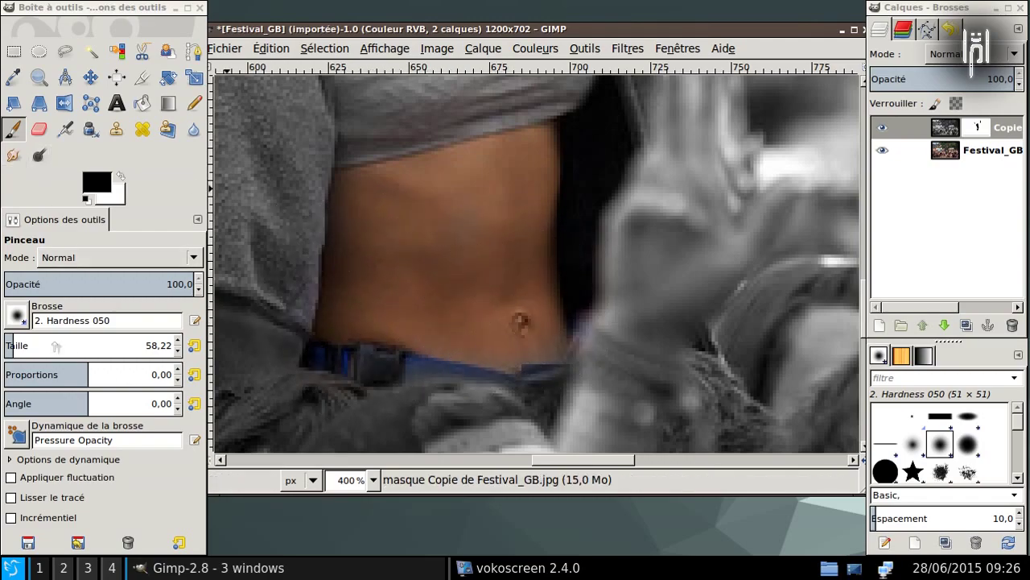
left_click_drag(13, 347, 146, 346)
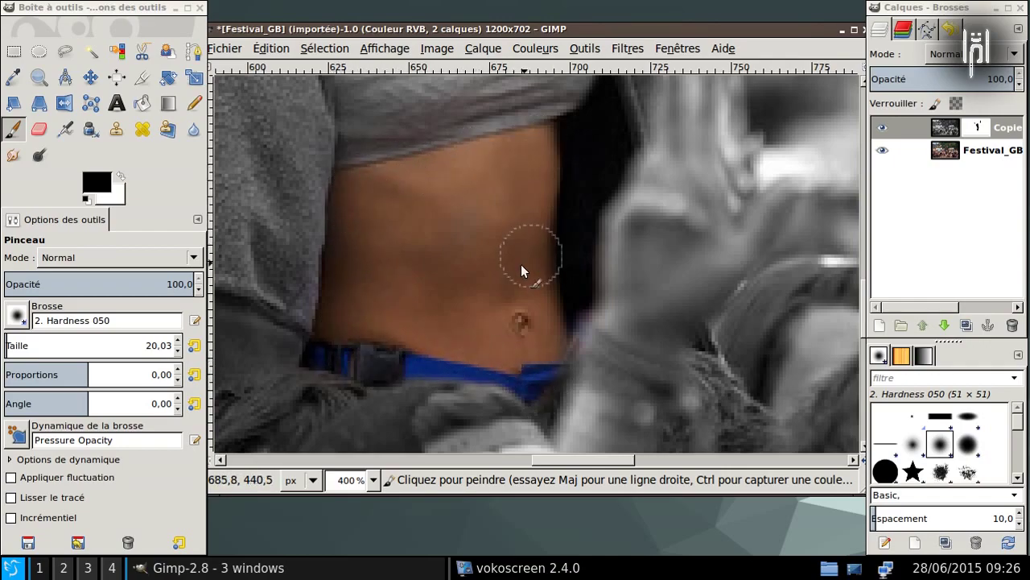
scroll(466, 286, "down", 2)
scroll(463, 282, "down", 3)
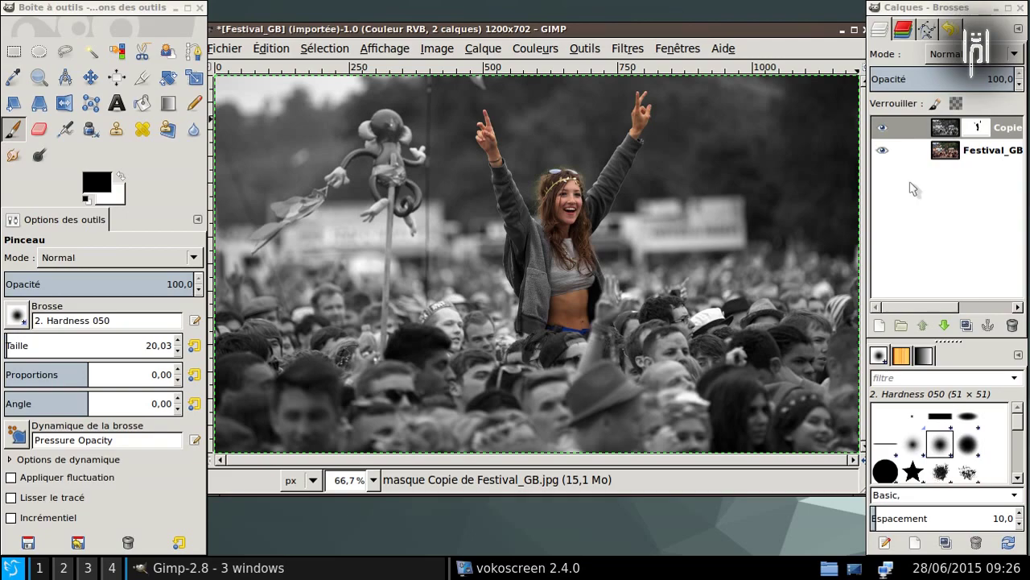
- Create a new layer from the visible image, and delete the masked copy and the original Festival_GB layer
right_click(953, 129)
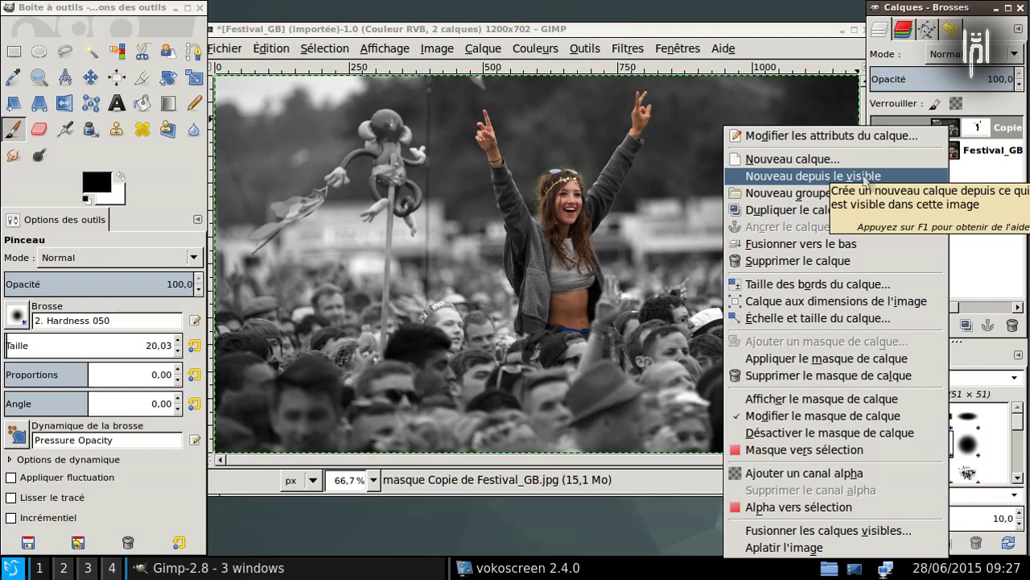
left_click(865, 181)
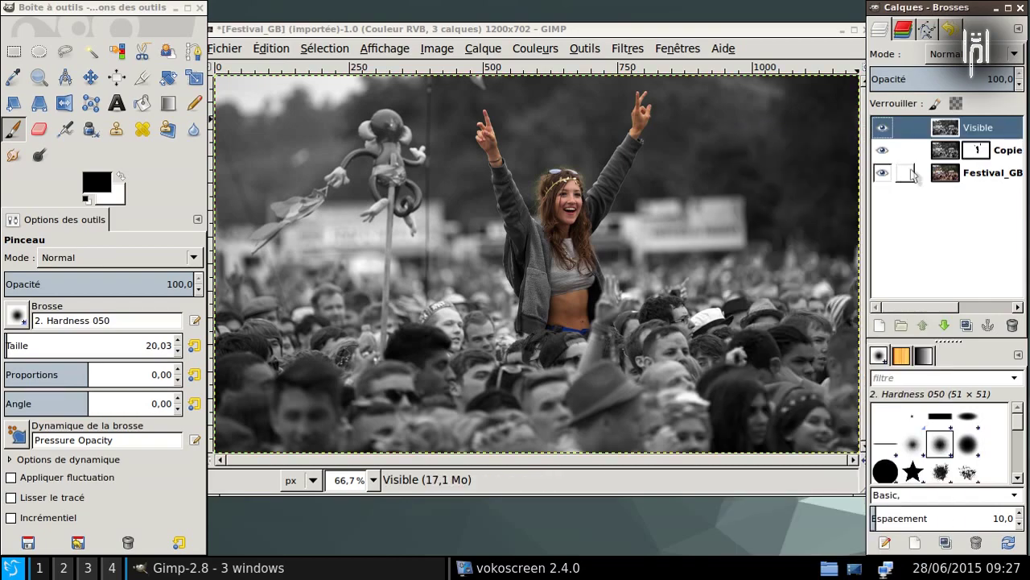
left_click(1011, 154)
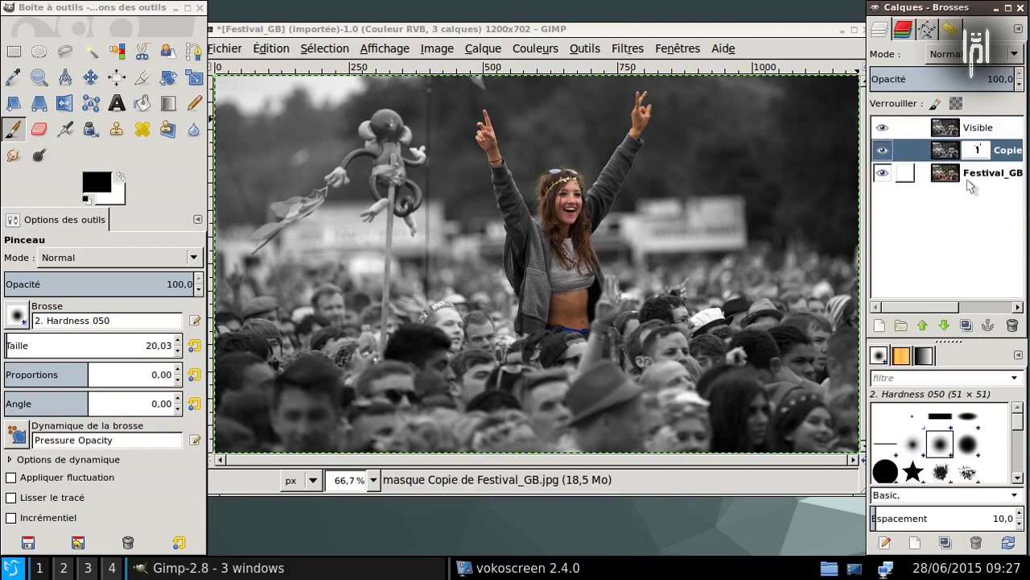
left_click(1011, 325)
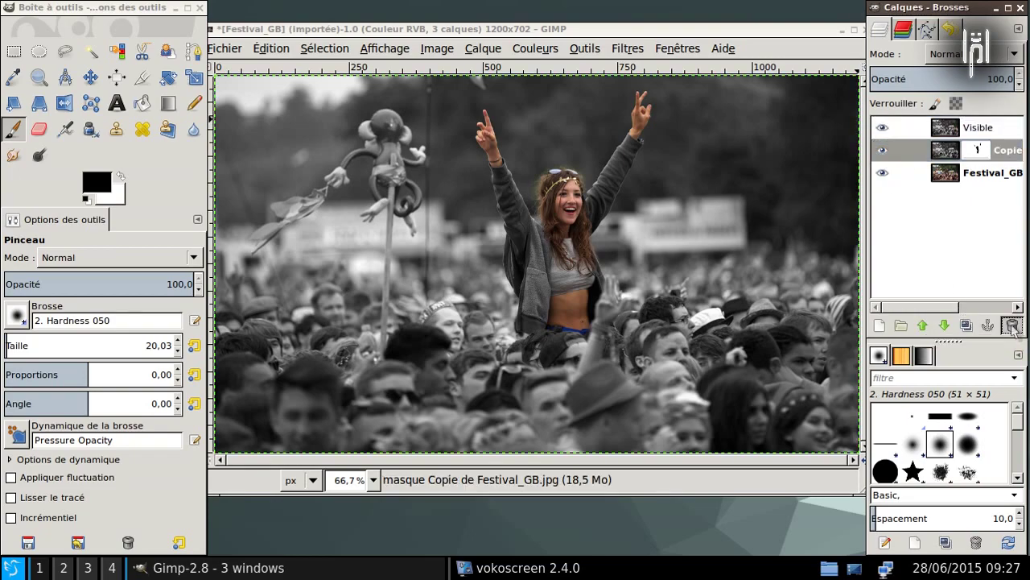
left_click(1012, 326)
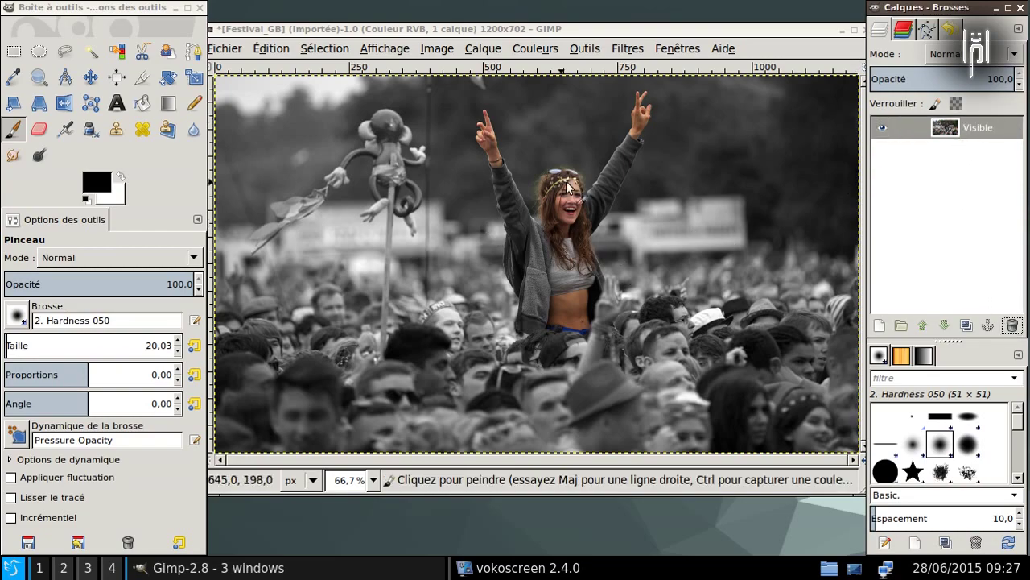
left_click(272, 32)
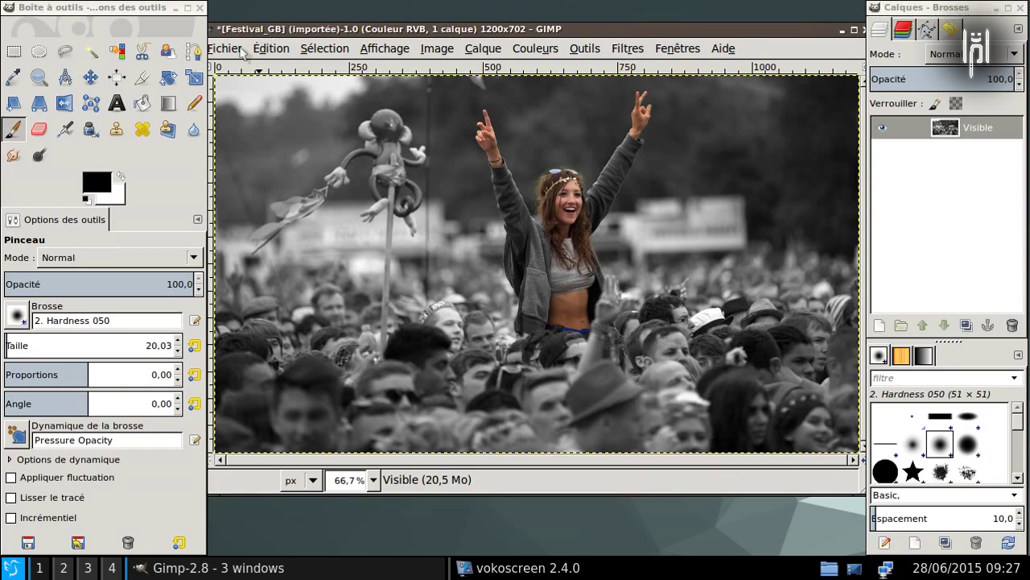
left_click(227, 48)
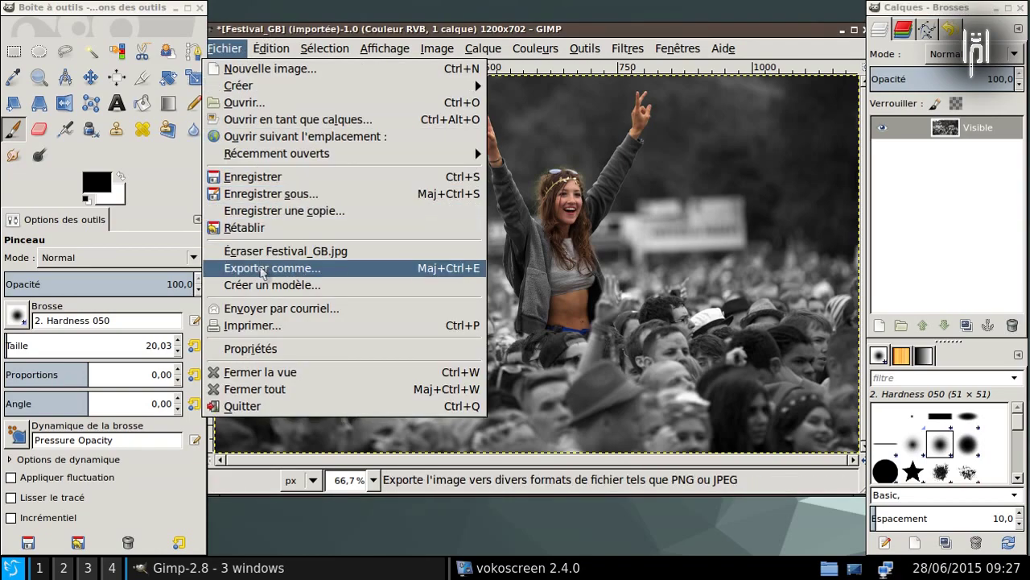
left_click(266, 268)
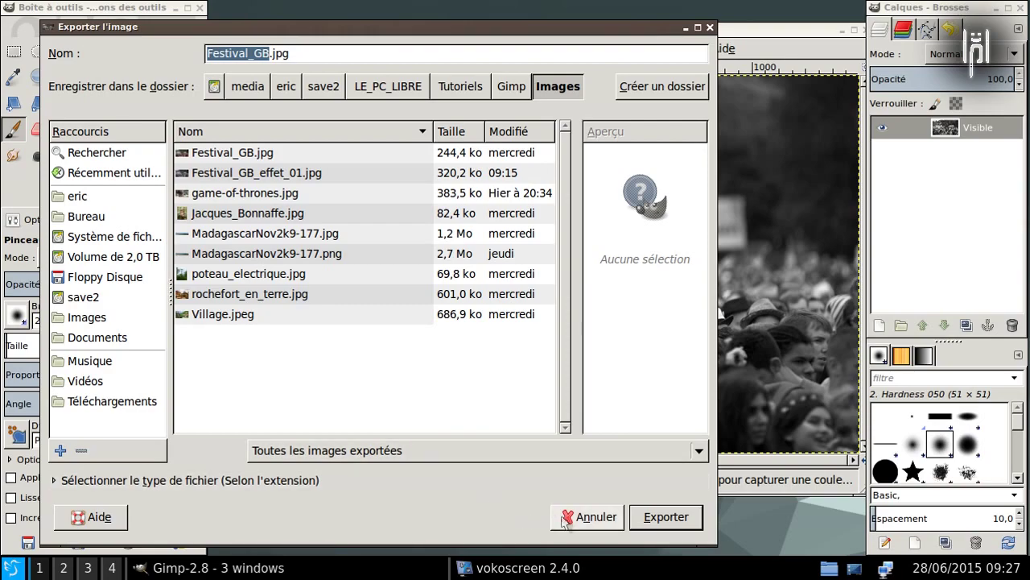
left_click(588, 517)
left_click(227, 48)
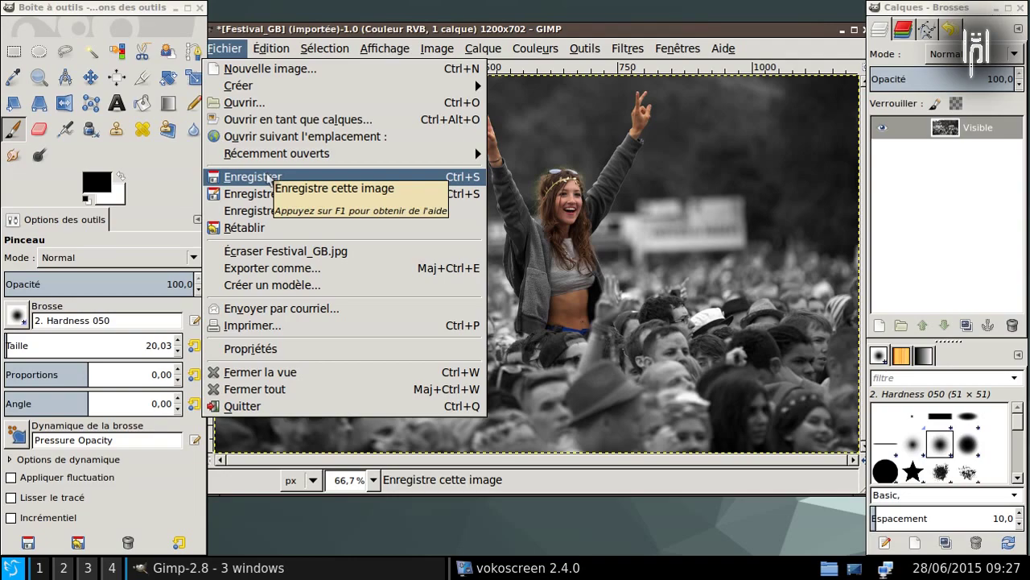
left_click(270, 194)
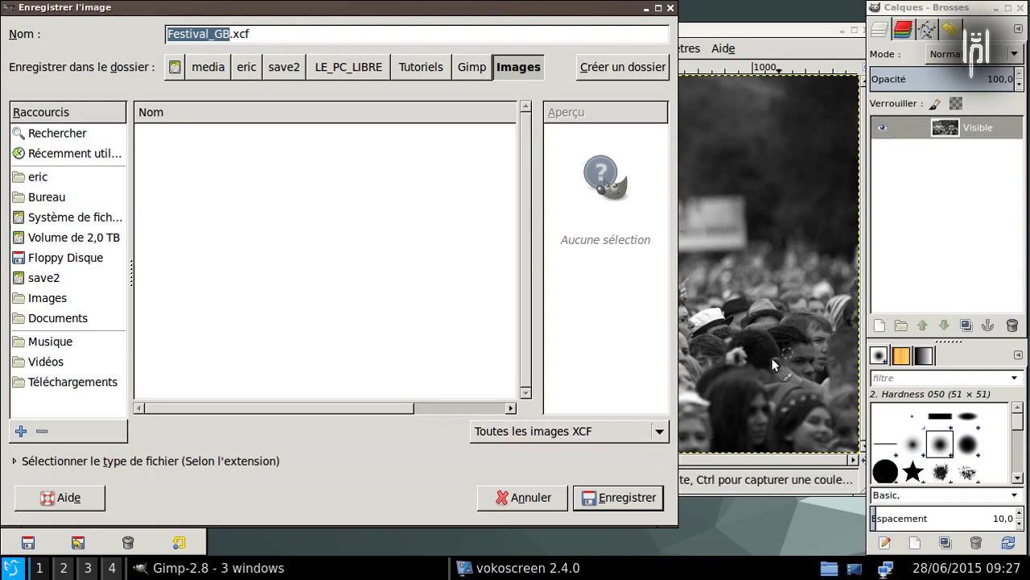
left_click(532, 497)
- Export the image as Festival_GB_effet_01.jpg in the Images folder, replacing the existing file, with JPEG quality 100
left_click(225, 48)
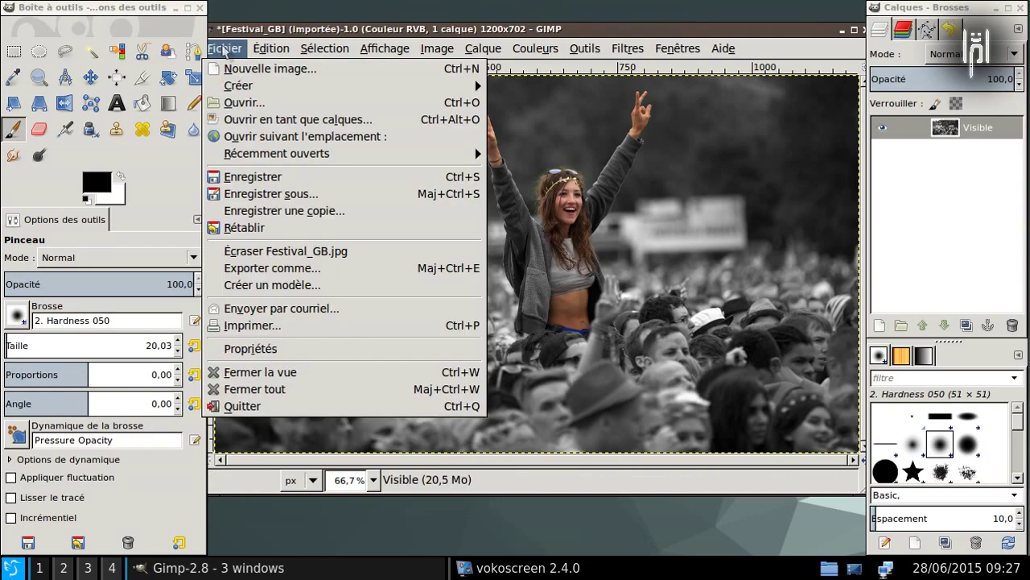
left_click(272, 268)
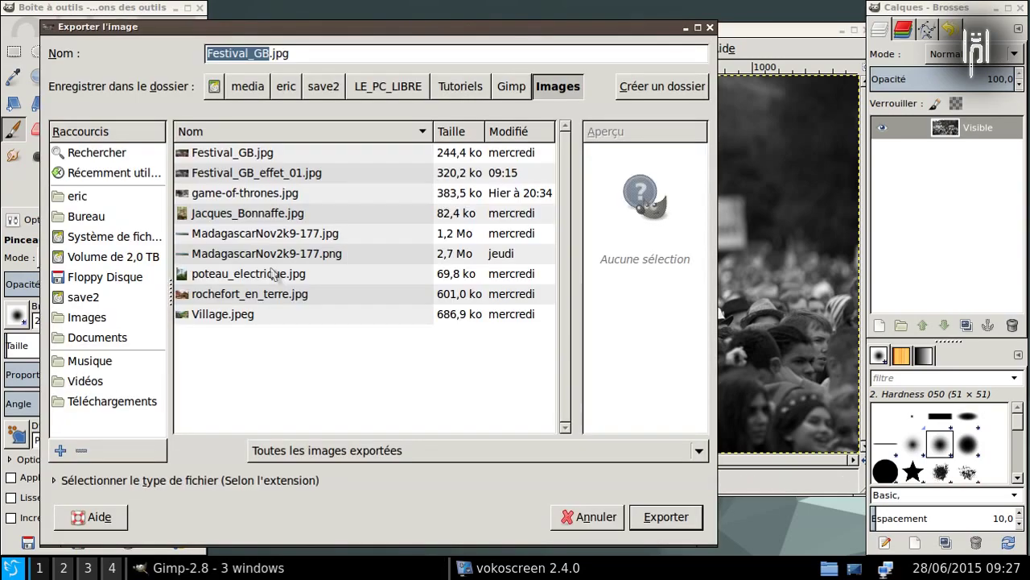
left_click(263, 173)
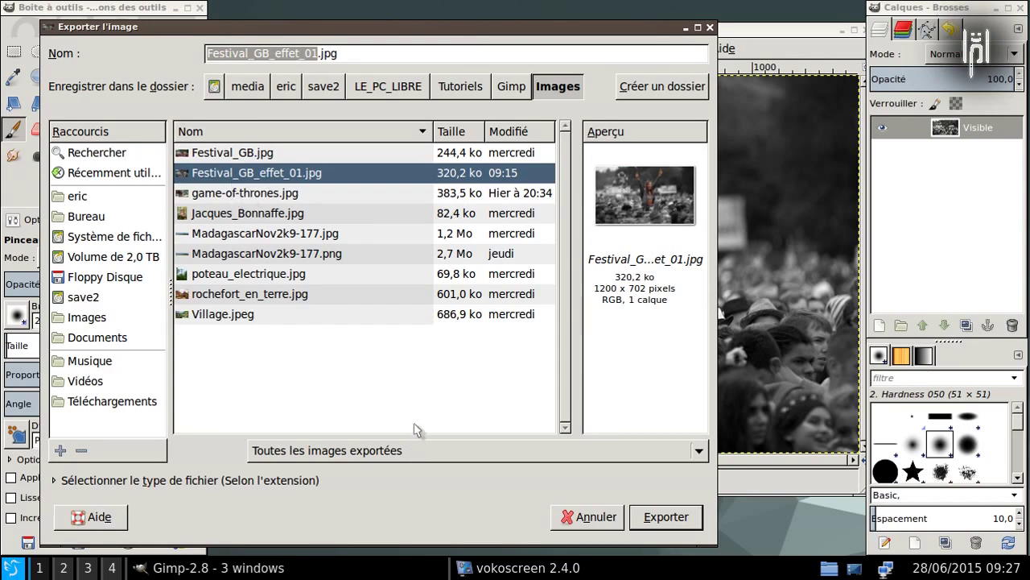
left_click(658, 516)
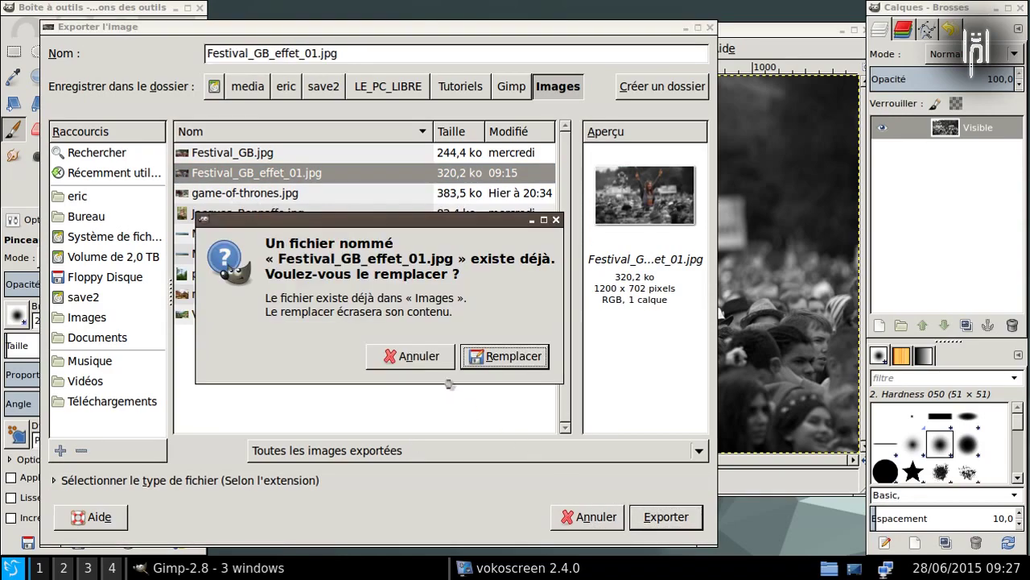
left_click(503, 357)
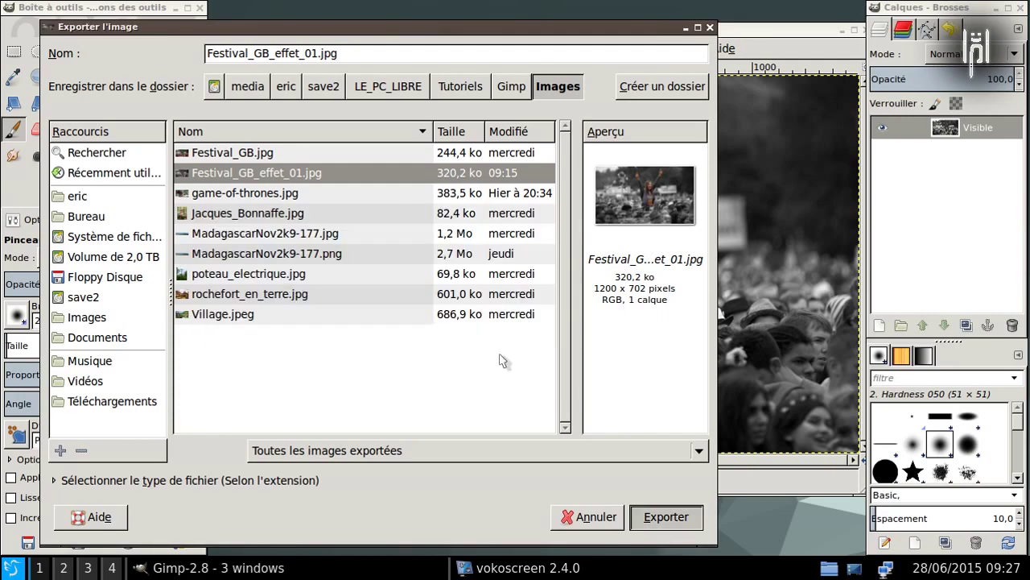
left_click_drag(432, 209, 463, 210)
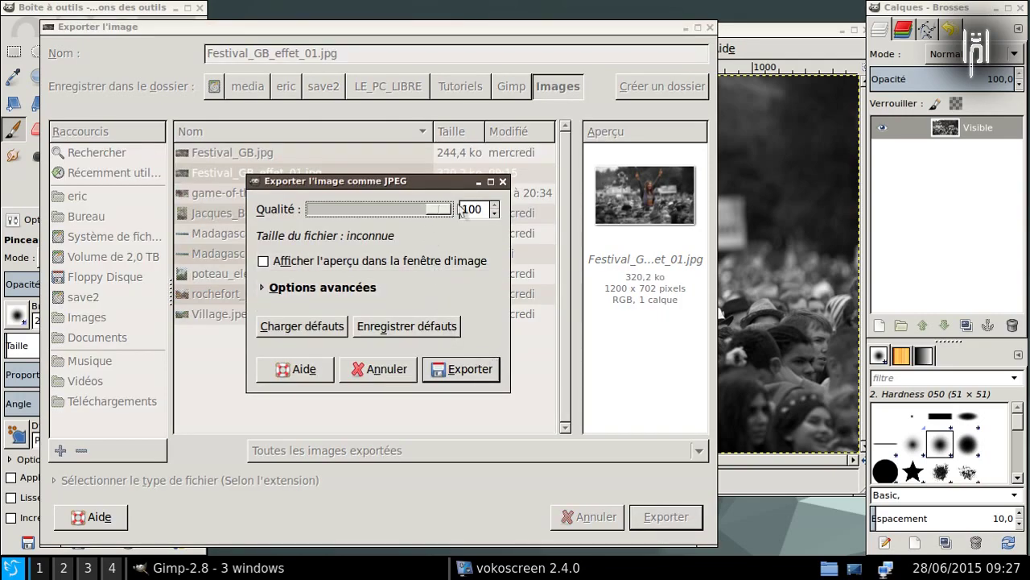
left_click(479, 372)
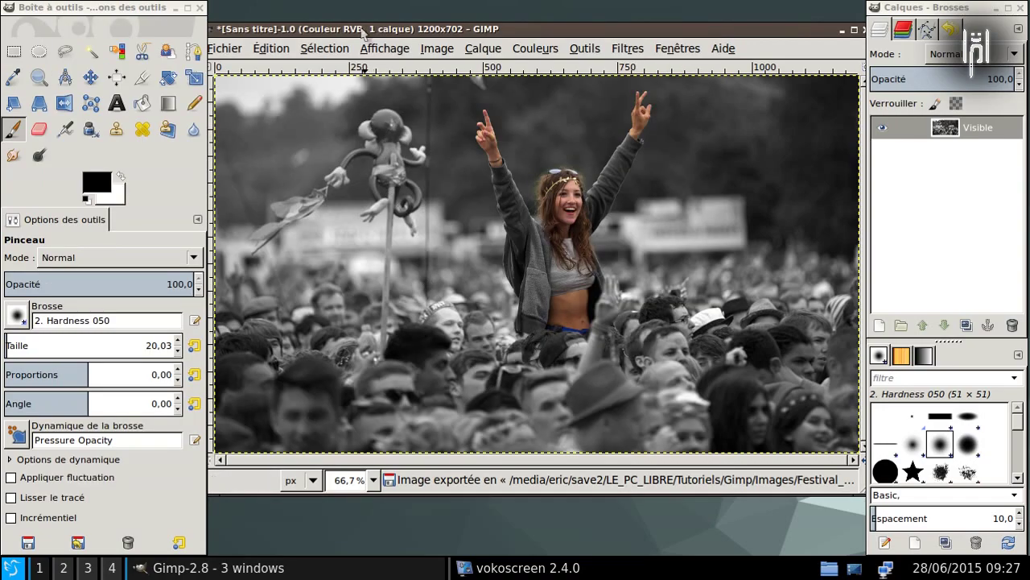
- Close the image and discard its unsaved changes
left_click_drag(363, 33, 328, 60)
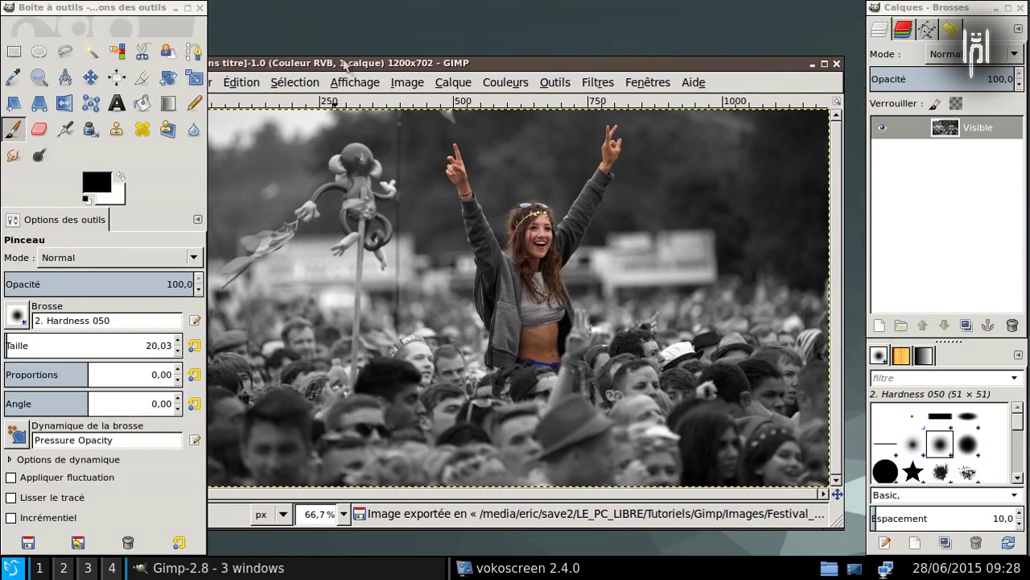
left_click(836, 64)
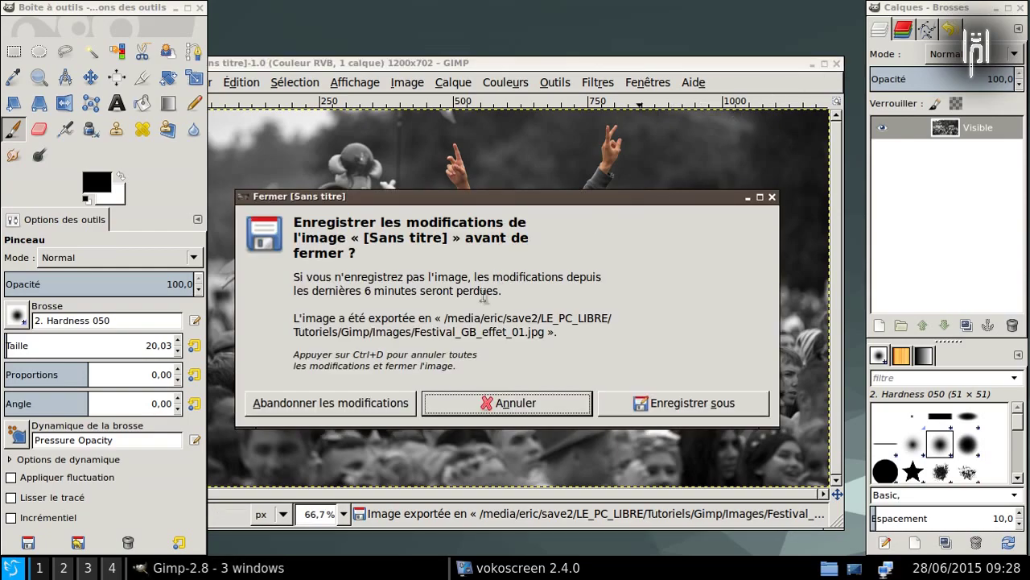
left_click(347, 405)
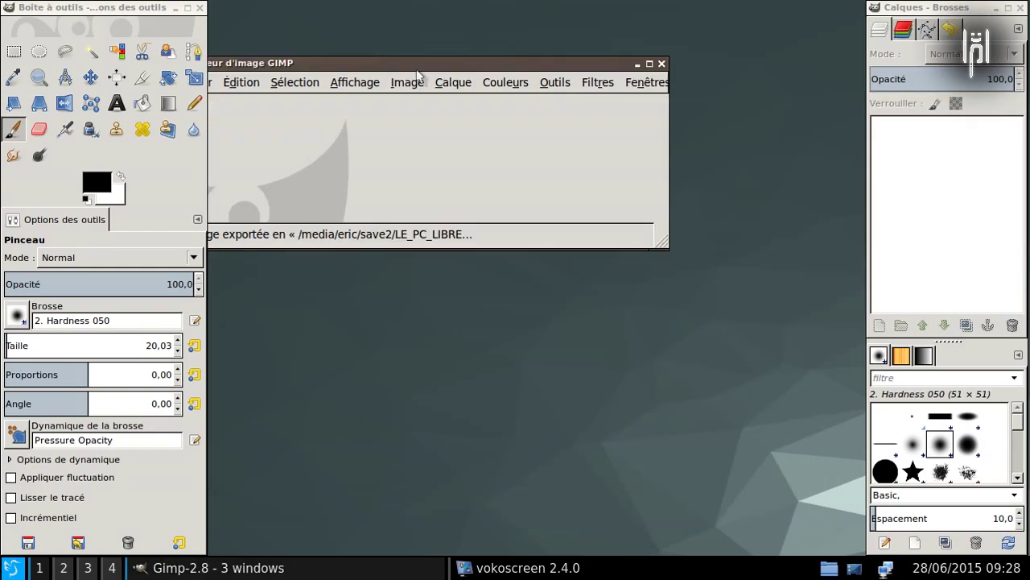
- Quit GIMP and open the personal home folder in the file manager
left_click(661, 64)
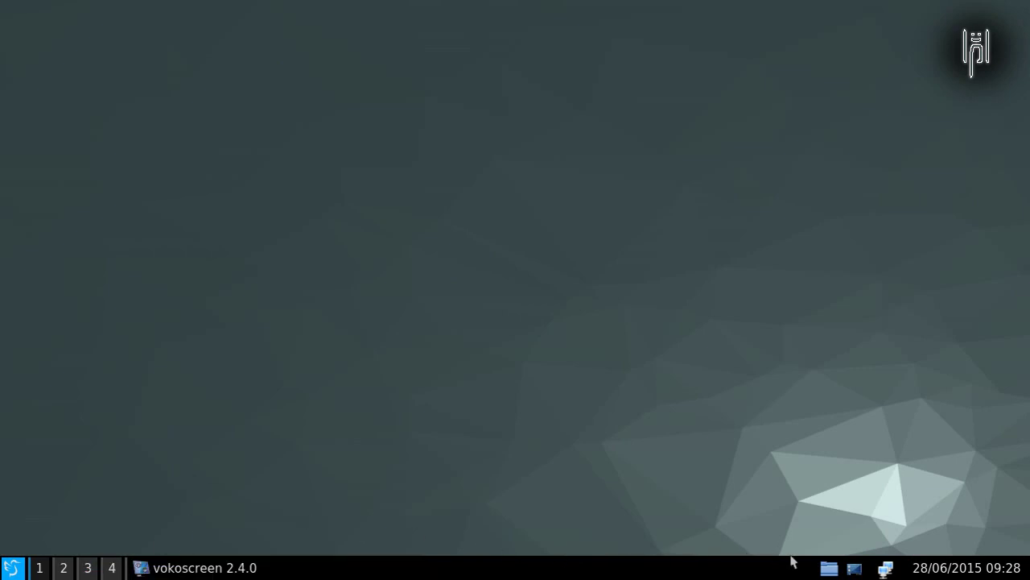
right_click(828, 571)
left_click(829, 571)
left_click(828, 571)
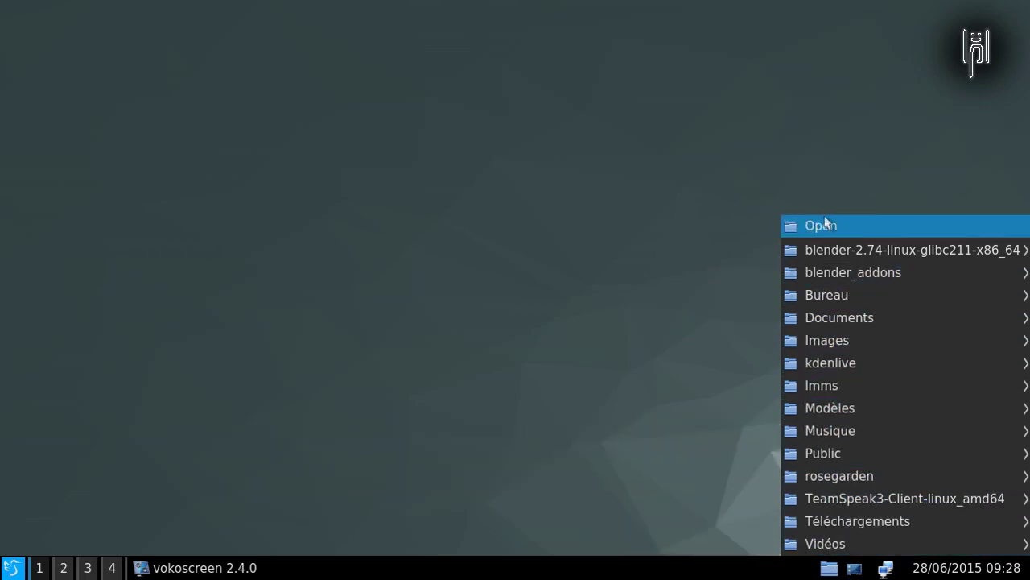
left_click(821, 225)
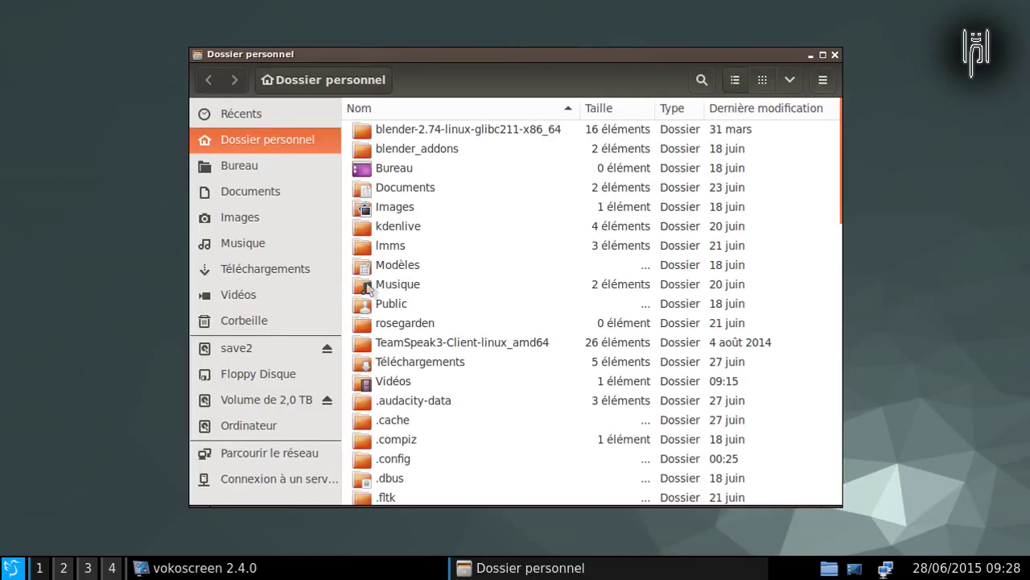
- Browse to save2/LE_PC_LIBRE/Tutoriels/Gimp/Images and open Festival_GB_effet_01.jpg in the image viewer to check the exported result
left_click(235, 351)
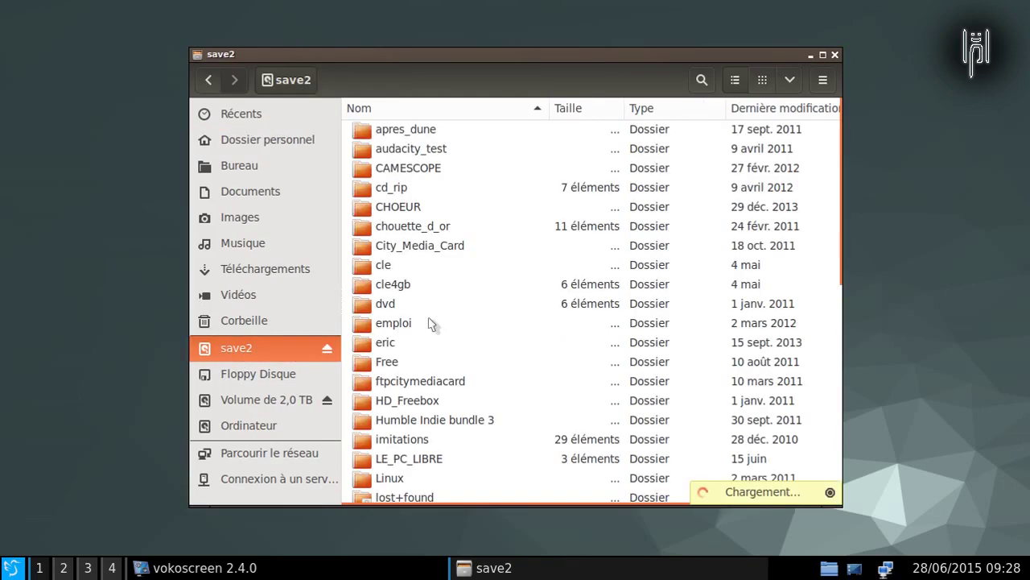
double_click(395, 458)
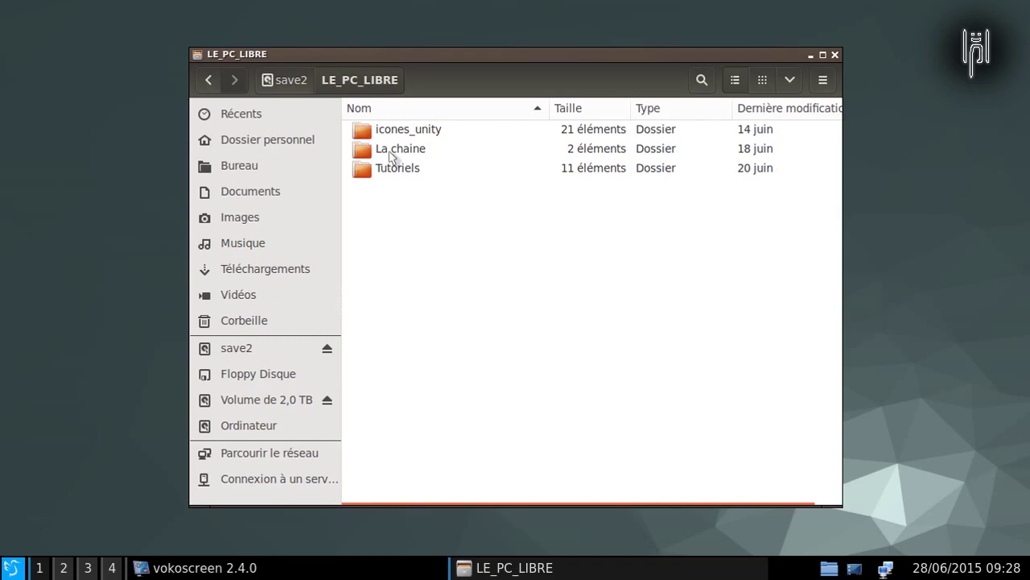
double_click(396, 169)
double_click(393, 189)
double_click(392, 132)
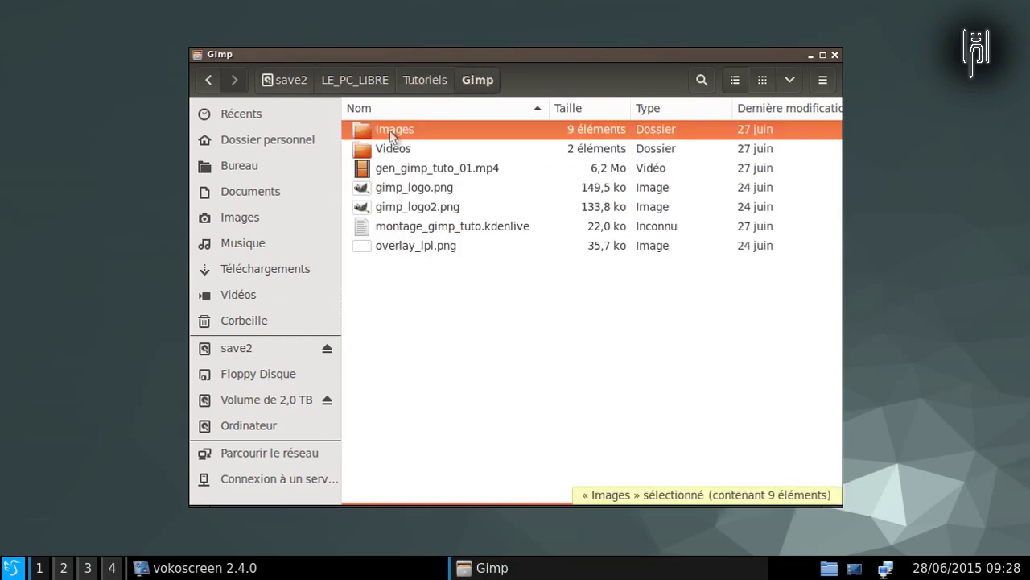
left_click(396, 154)
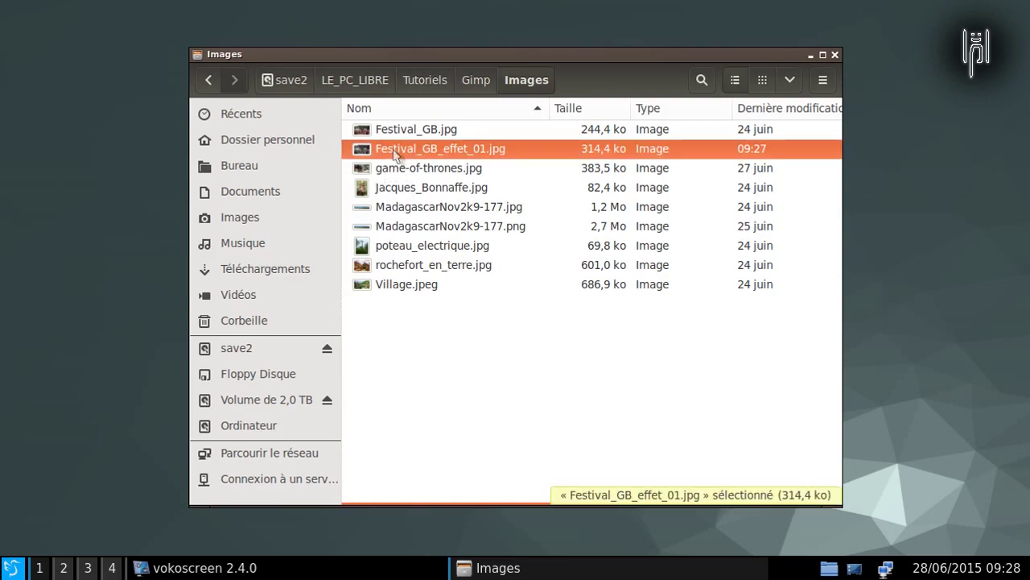
double_click(395, 155)
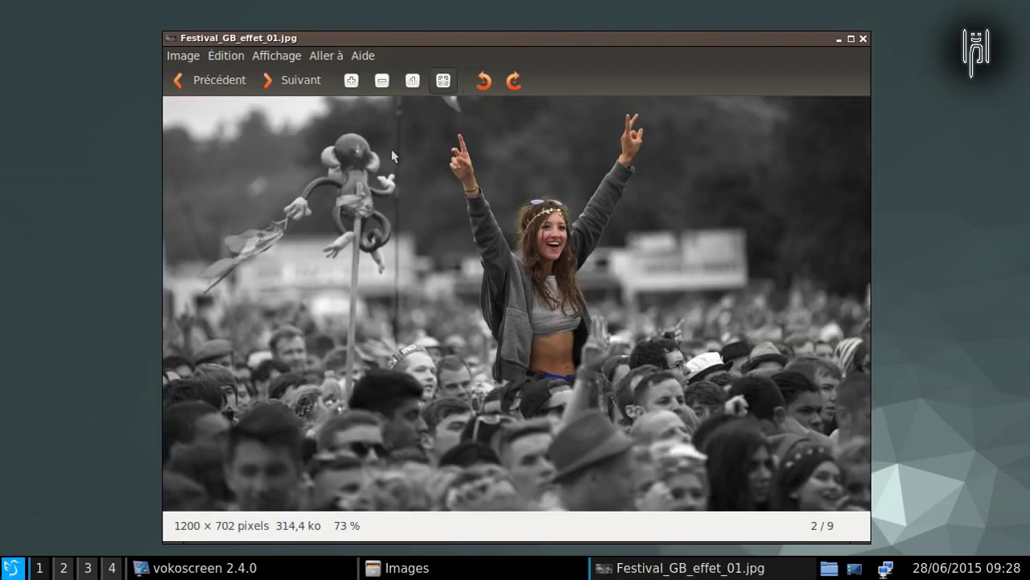